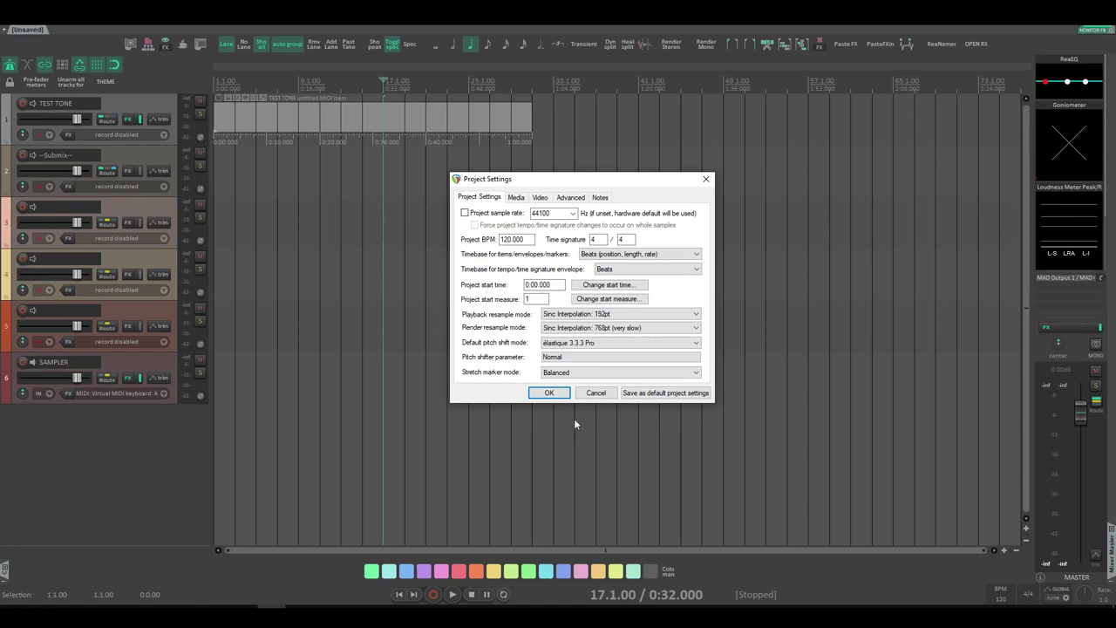
Accept the project settings and dismiss the project save dialog without saving.
{"action": "left_click", "coordinate": [549, 393]}
{"action": "key", "text": "ctrl+s"}
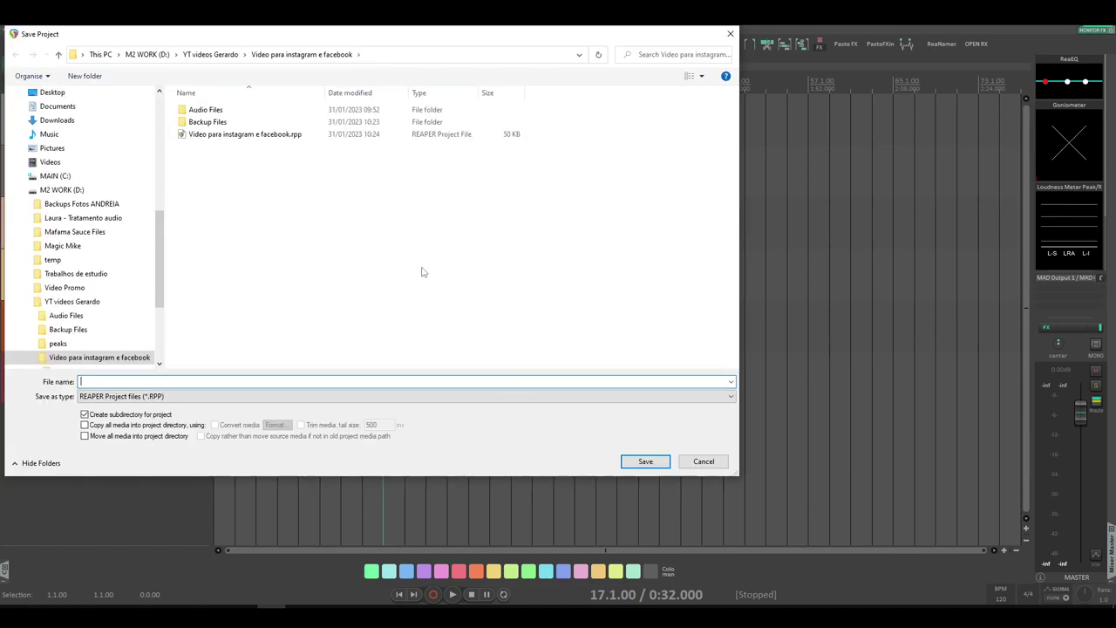
{"action": "key", "text": "Escape"}
Rename the third track as VOZ.
{"action": "left_click", "coordinate": [139, 211]}
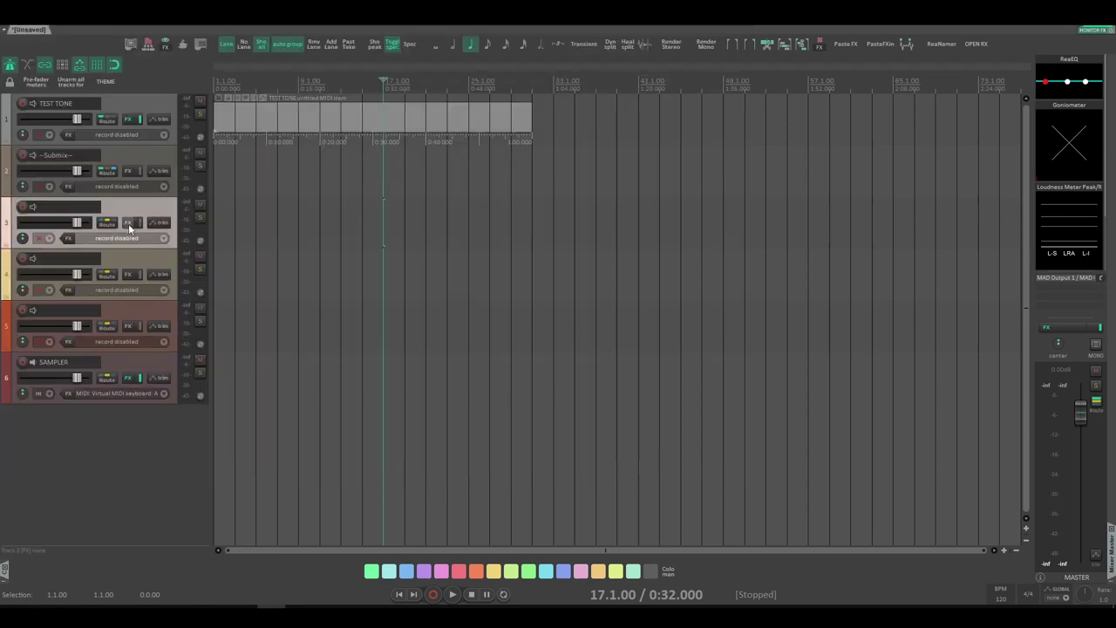
{"action": "double_click", "coordinate": [57, 207]}
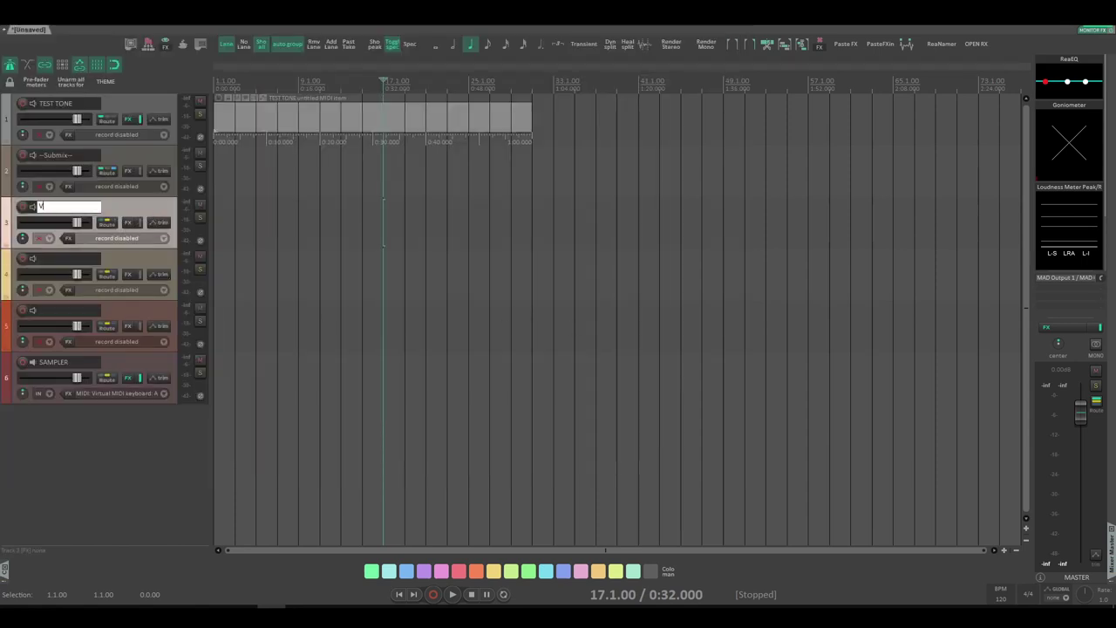
{"action": "type", "text": "VOZ"}
{"action": "key", "text": "Return"}
Add the VST3 Waves Tune Real-Time Stereo effect to the VOZ track and move its window to the middle of the workspace.
{"action": "left_click", "coordinate": [127, 222]}
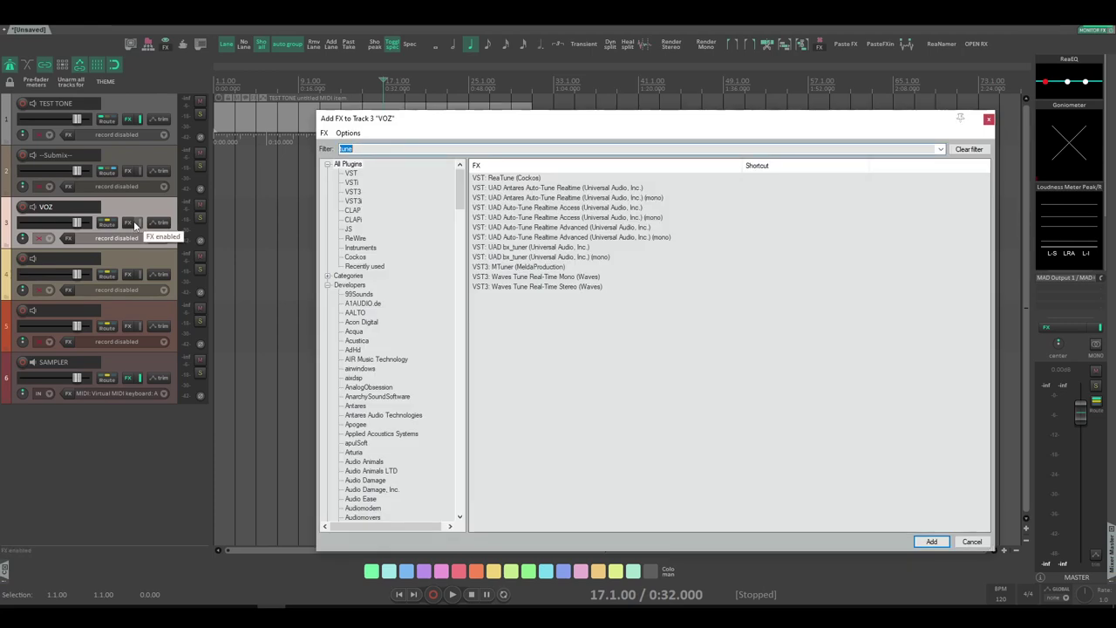
{"action": "double_click", "coordinate": [550, 287]}
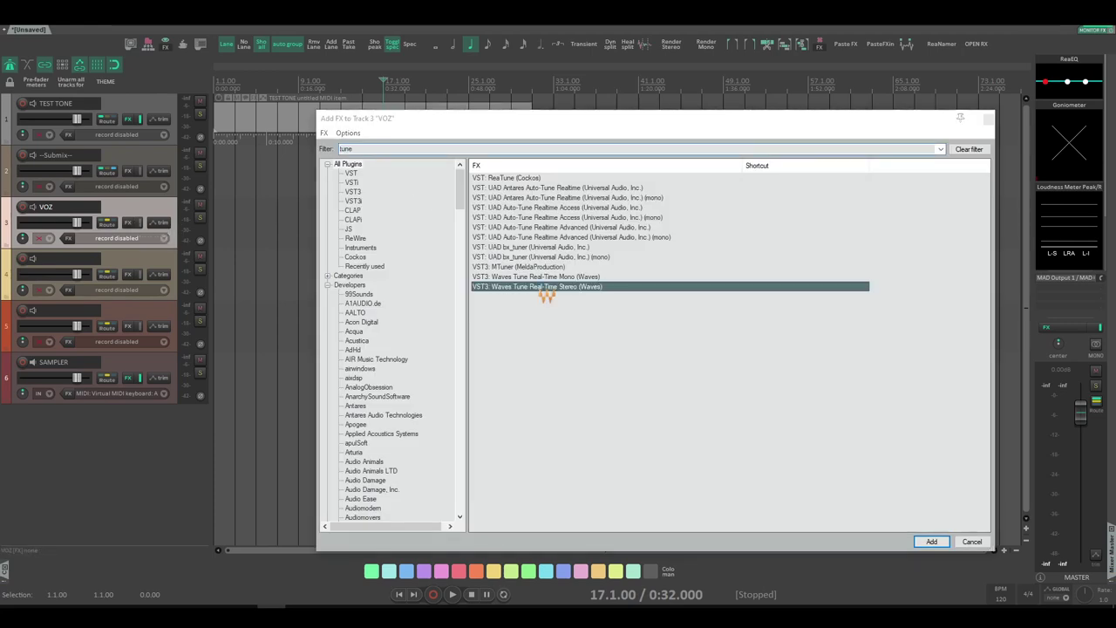
{"action": "left_click_drag", "start_coordinate": [451, 35], "coordinate": [759, 68]}
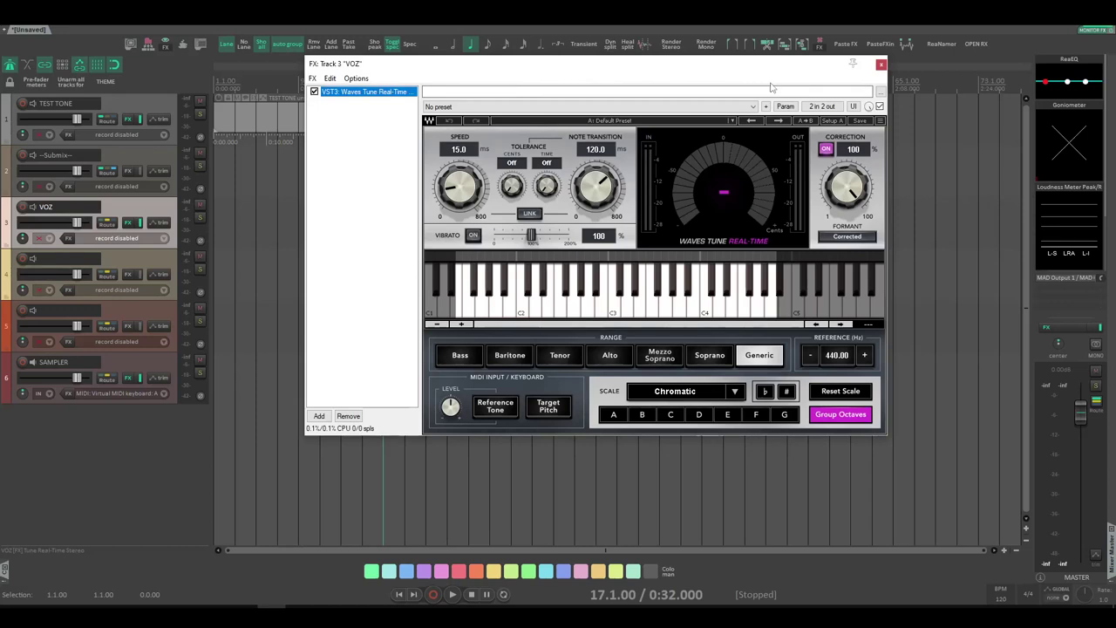
Set the tuning plug-in's scale to Major and show the Scale Type parameter as a track envelope.
{"action": "left_click", "coordinate": [671, 386]}
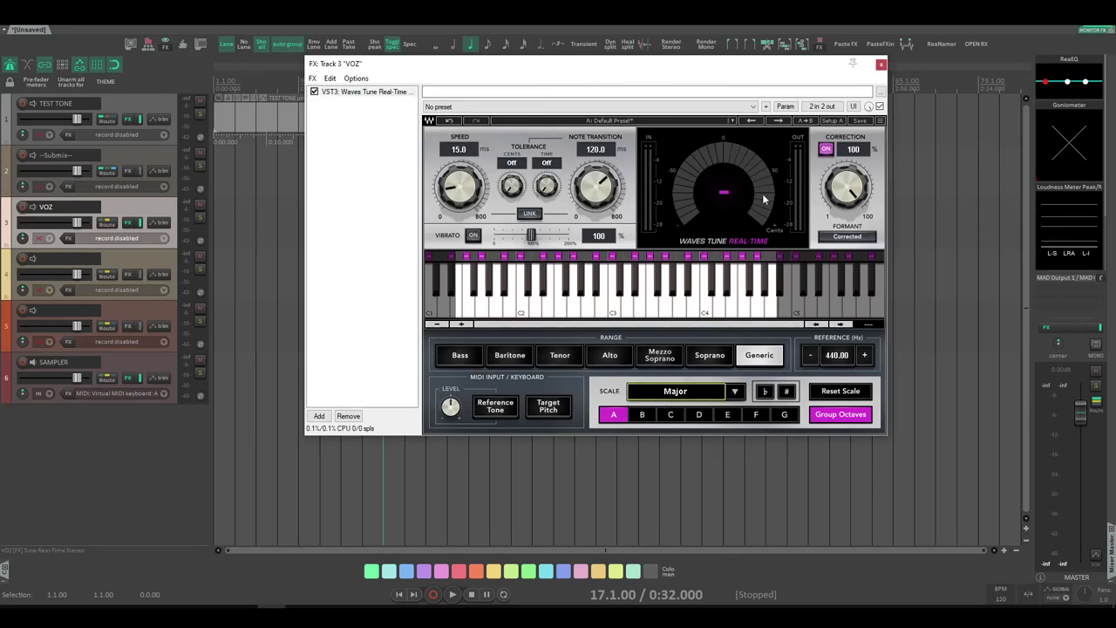
{"action": "left_click", "coordinate": [792, 106]}
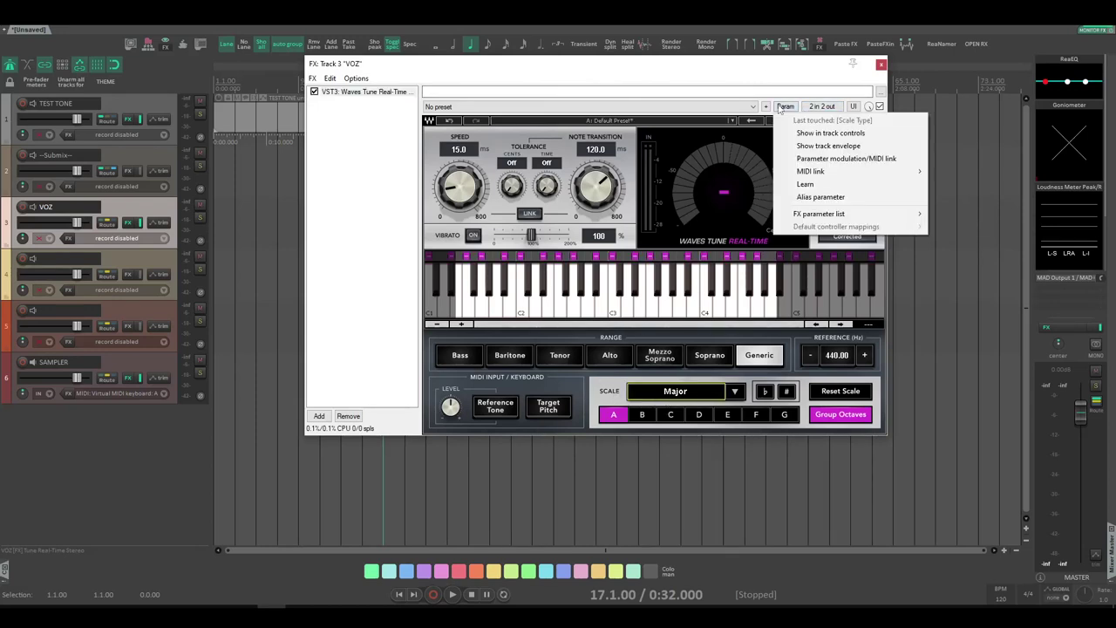
{"action": "left_click", "coordinate": [837, 147]}
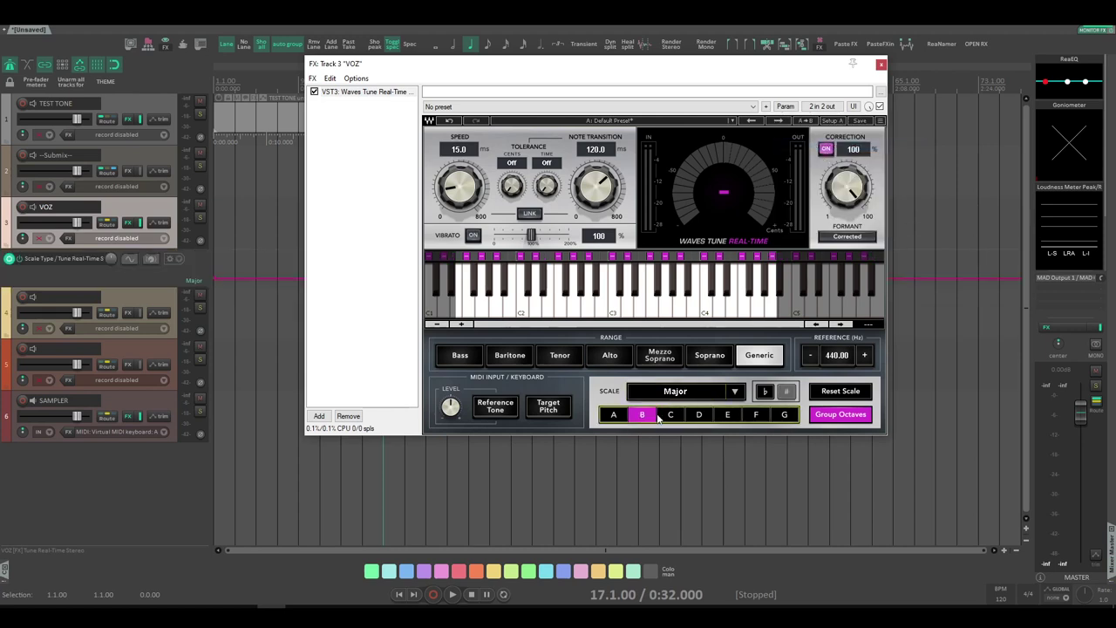
Choose A as the scale root, show the Scale Root parameter as a track envelope and close the effect window.
{"action": "left_click", "coordinate": [615, 415]}
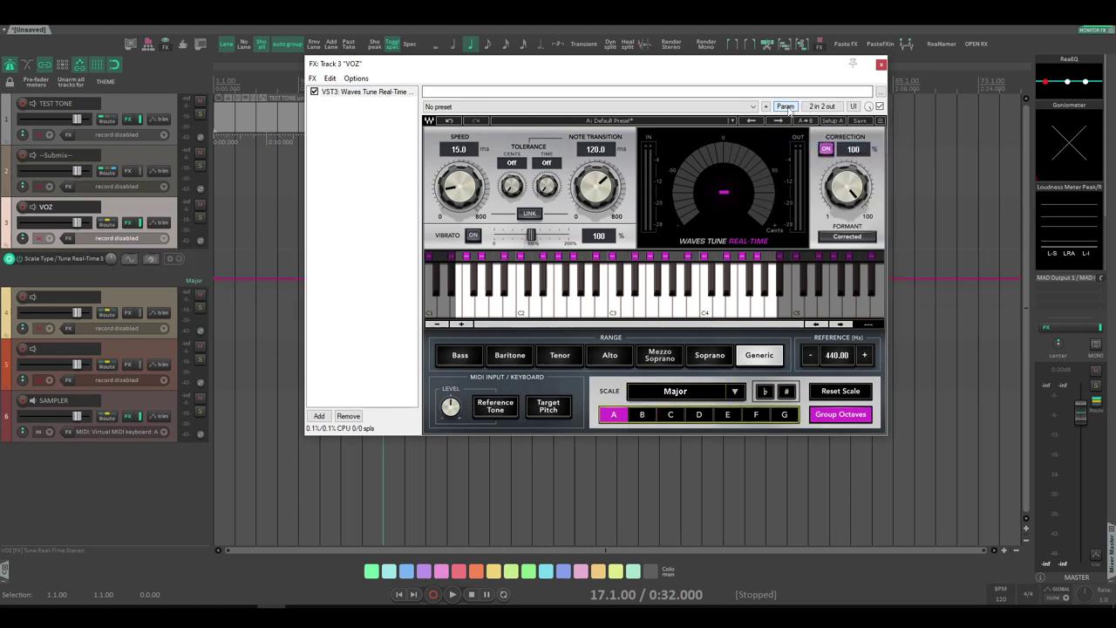
{"action": "left_click", "coordinate": [785, 107]}
{"action": "left_click", "coordinate": [828, 146]}
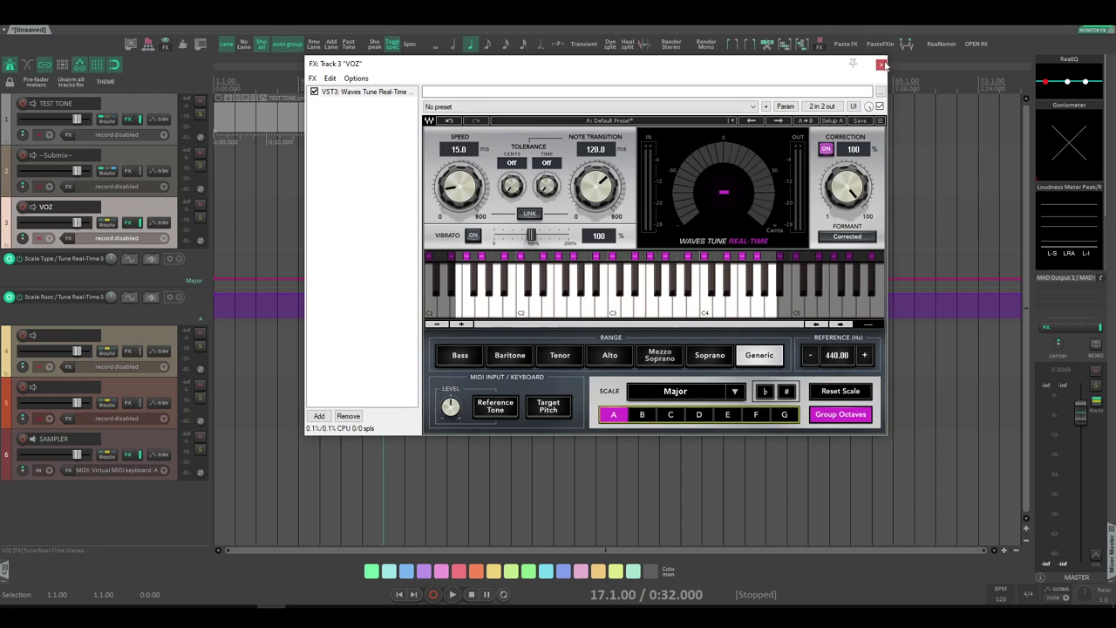
{"action": "left_click", "coordinate": [882, 65]}
Automate the Scale Type envelope in sections: Chromatic for bars 1 to 5, Mixolydian for bars 5 to 13 and Natural Minor for bars 13 to 21.
{"action": "scroll", "coordinate": [267, 281], "scroll_direction": "up", "scroll_amount": 3}
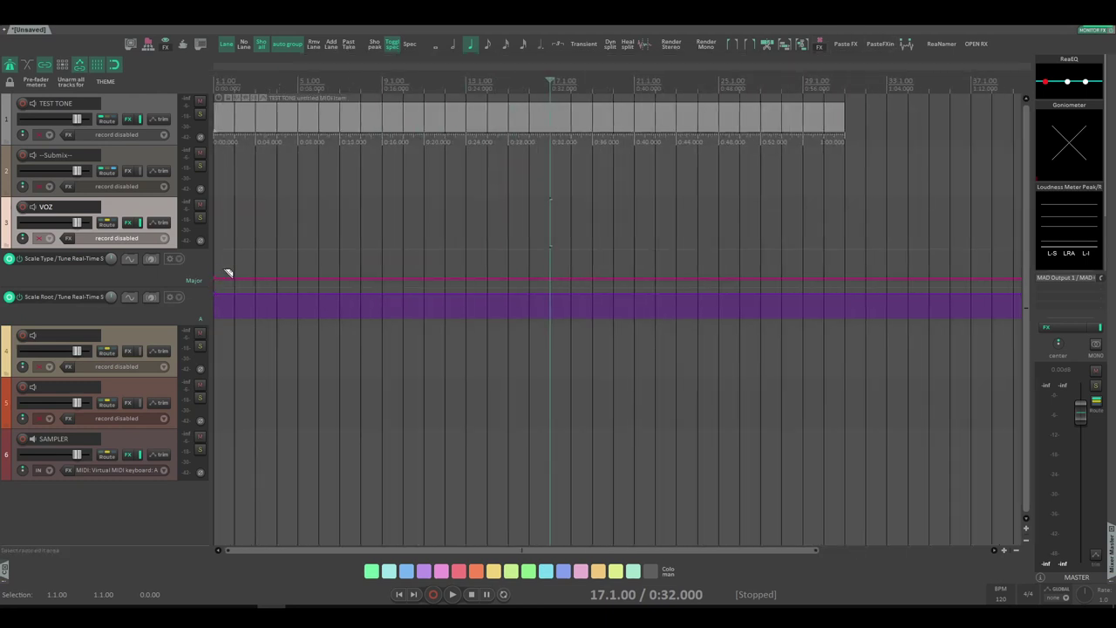
{"action": "left_click_drag", "start_coordinate": [227, 273], "coordinate": [299, 277]}
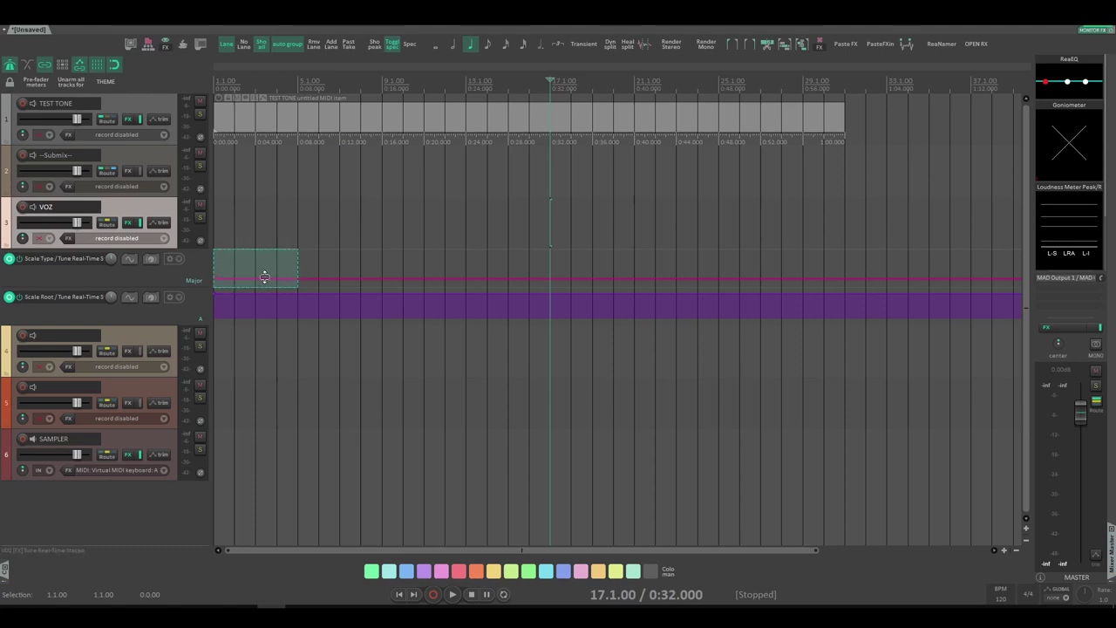
{"action": "left_click", "coordinate": [346, 236]}
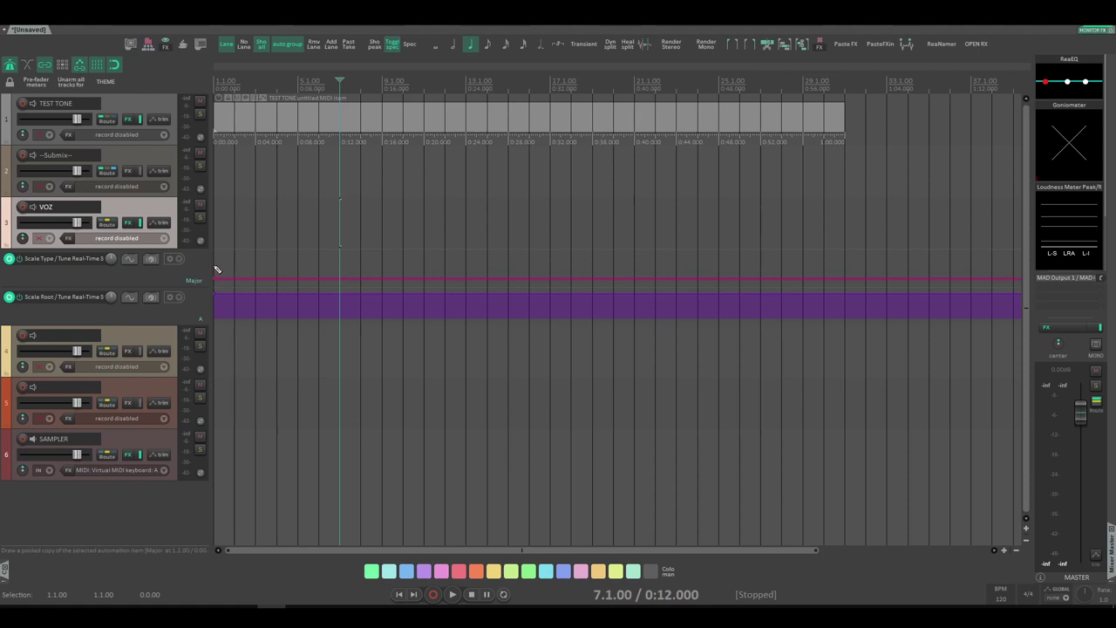
{"action": "left_click_drag", "start_coordinate": [217, 270], "coordinate": [365, 266]}
{"action": "left_click", "coordinate": [324, 246]}
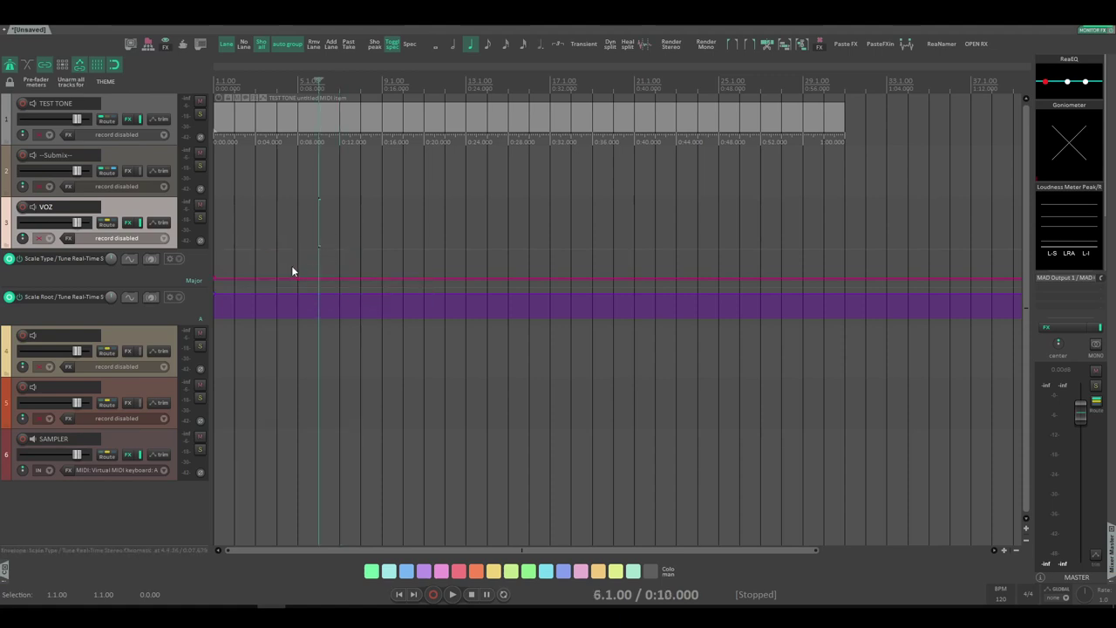
{"action": "left_click_drag", "start_coordinate": [296, 269], "coordinate": [596, 277]}
{"action": "right_click", "coordinate": [491, 263]}
{"action": "left_click", "coordinate": [477, 262]}
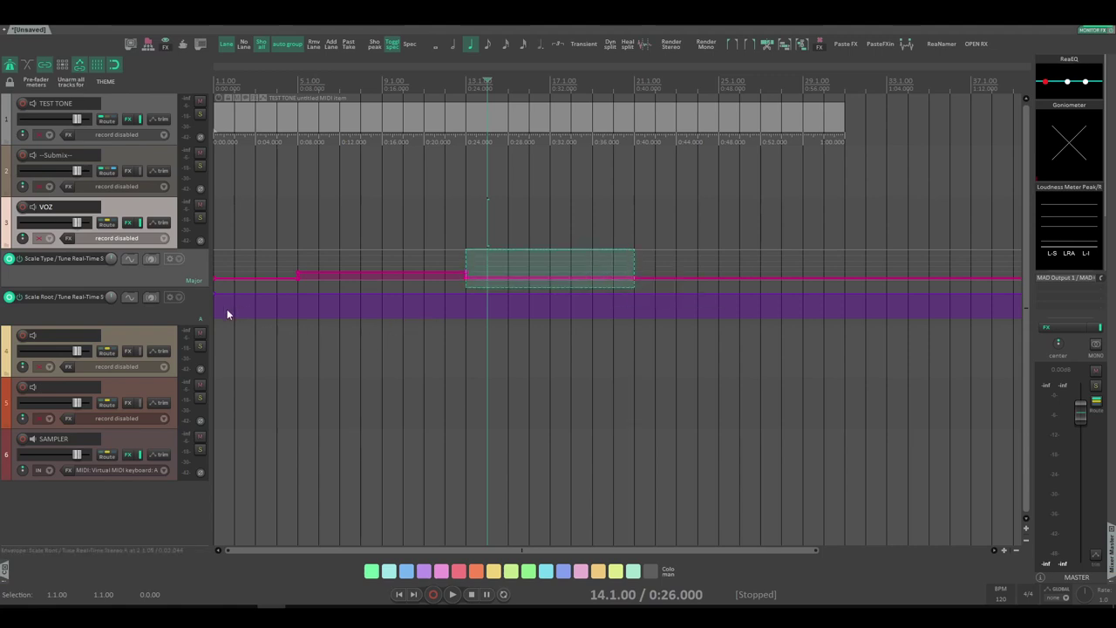
Automate the Scale Root envelope in sections: D for bars 1 to 5, E for bars 5 to 13 and F for bars 13 to 21.
{"action": "left_click_drag", "start_coordinate": [218, 311], "coordinate": [589, 308]}
{"action": "left_click", "coordinate": [525, 310]}
{"action": "left_click", "coordinate": [635, 310]}
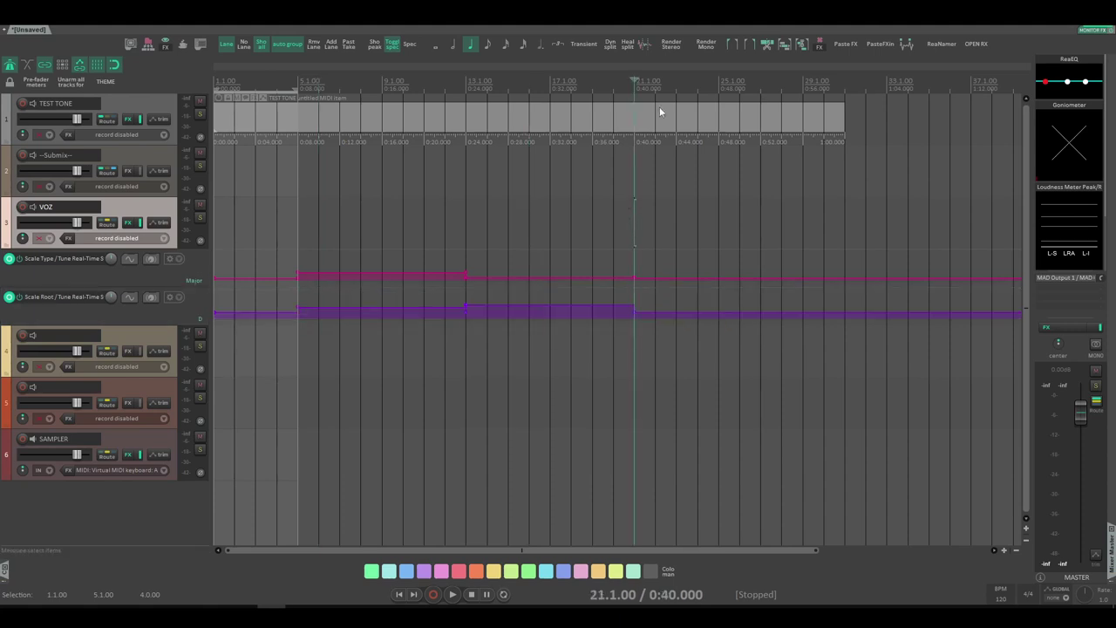
Make a time selection from bar 1 to bar 21 and rename the fourth track as MIDI DUMMY.
{"action": "left_click_drag", "start_coordinate": [635, 85], "coordinate": [215, 85]}
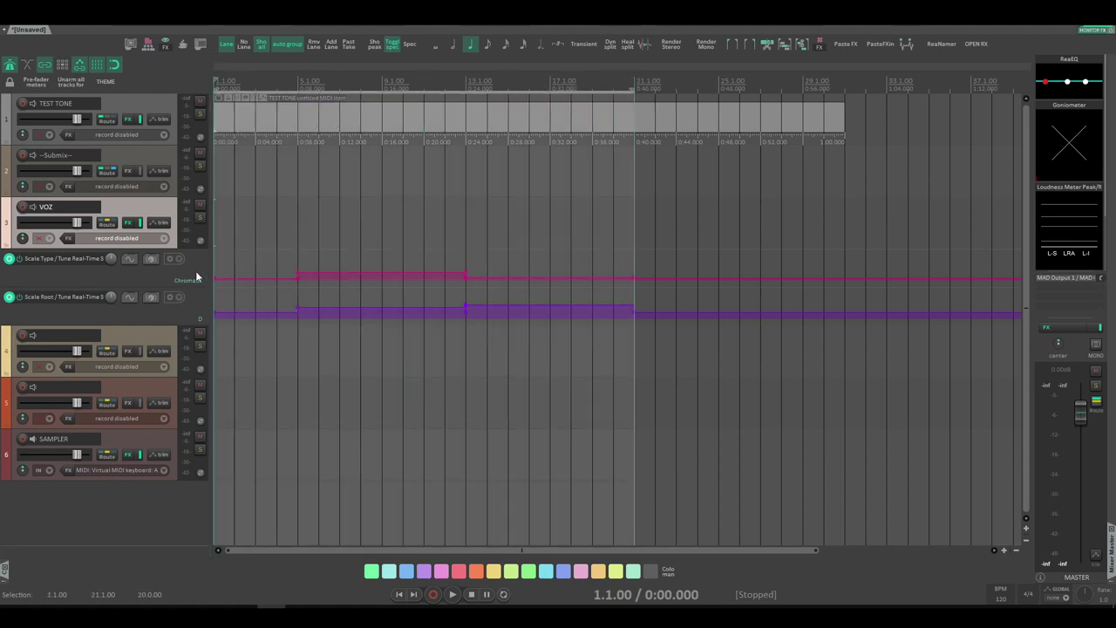
{"action": "left_click", "coordinate": [147, 335]}
{"action": "double_click", "coordinate": [70, 335]}
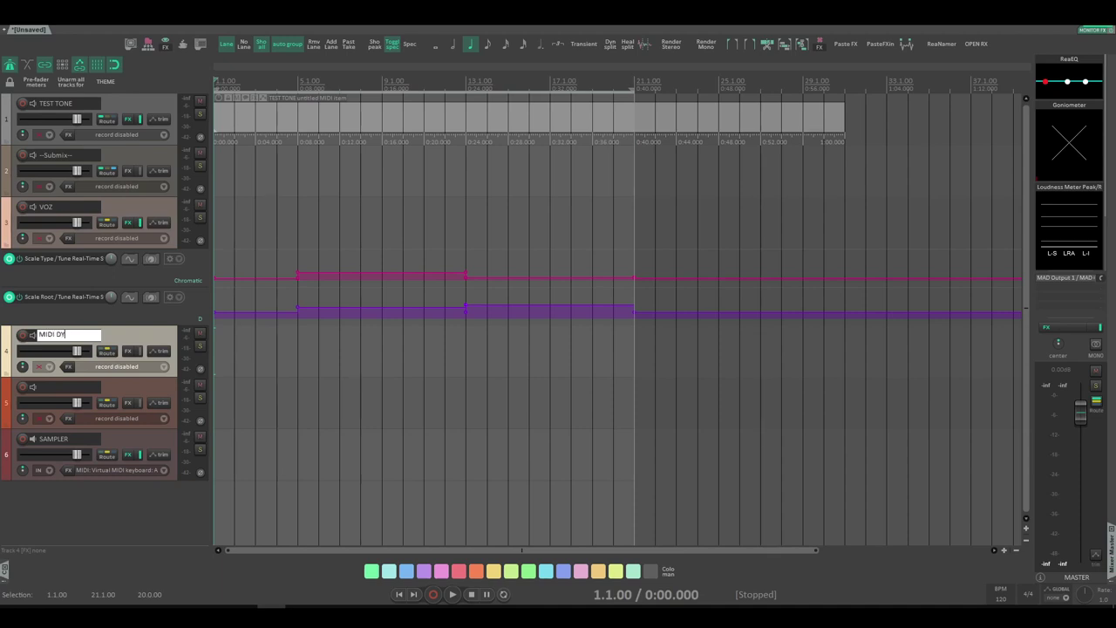
{"action": "type", "text": "MIDI DUMMY"}
{"action": "key", "text": "Return"}
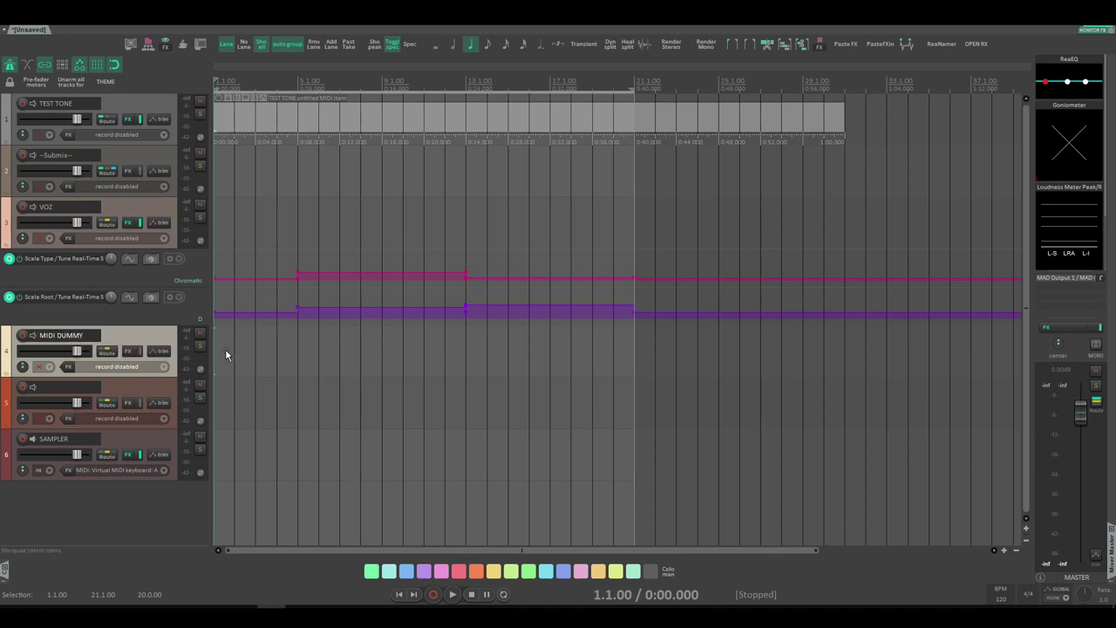
Insert an empty MIDI item on the MIDI DUMMY track from bar 1 to bar 21 and clear the edit area.
{"action": "left_click_drag", "start_coordinate": [336, 359], "coordinate": [638, 347]}
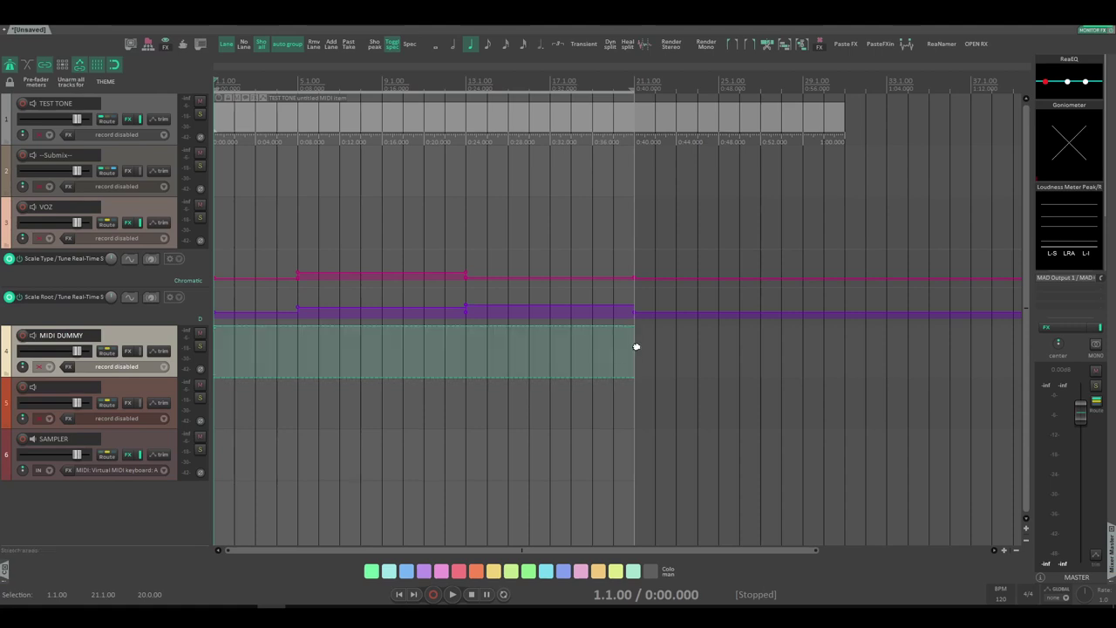
{"action": "left_click", "coordinate": [69, 20]}
{"action": "left_click", "coordinate": [94, 45]}
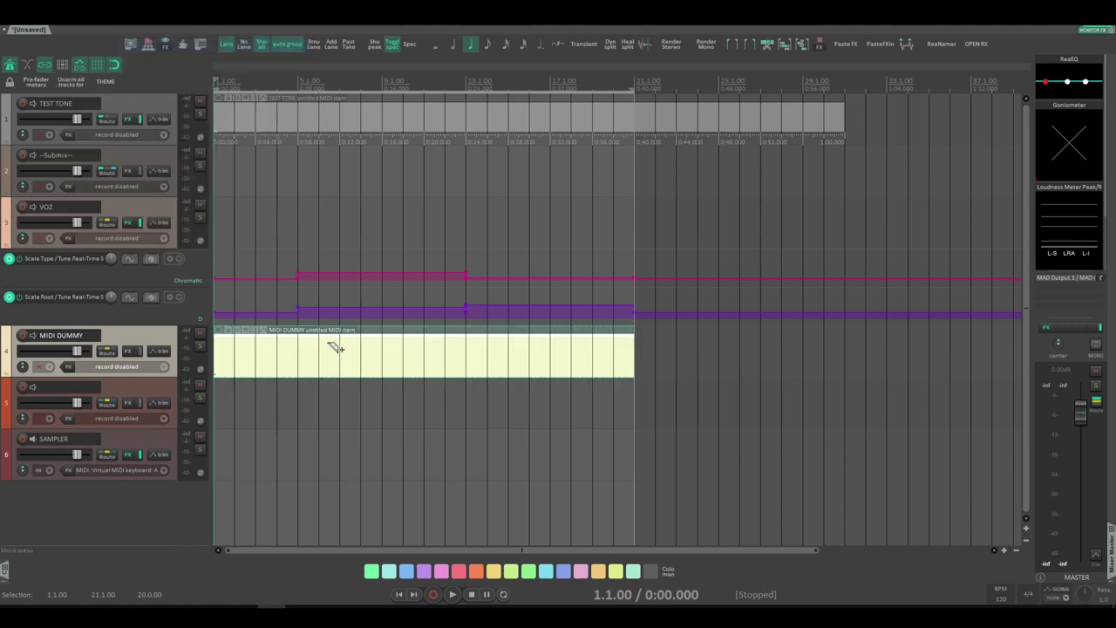
{"action": "left_click", "coordinate": [410, 373]}
{"action": "left_click", "coordinate": [401, 403]}
{"action": "left_click", "coordinate": [351, 359]}
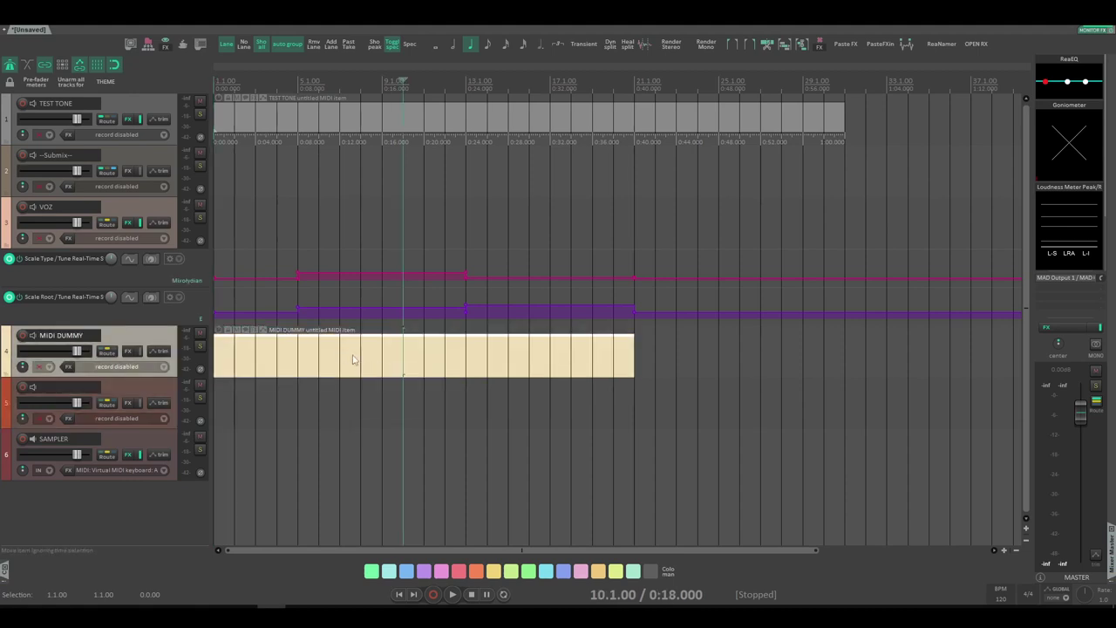
Open the MIDI DUMMY item in the MIDI editor and display controller lanes CC87 and CC88.
{"action": "double_click", "coordinate": [345, 364]}
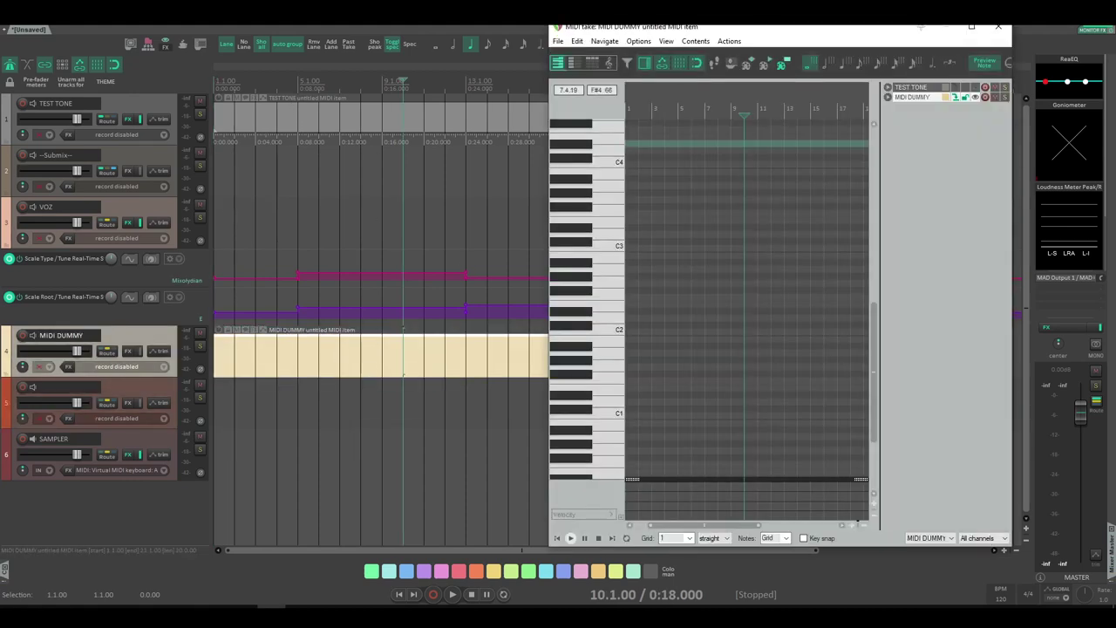
{"action": "left_click_drag", "start_coordinate": [755, 29], "coordinate": [785, 27]}
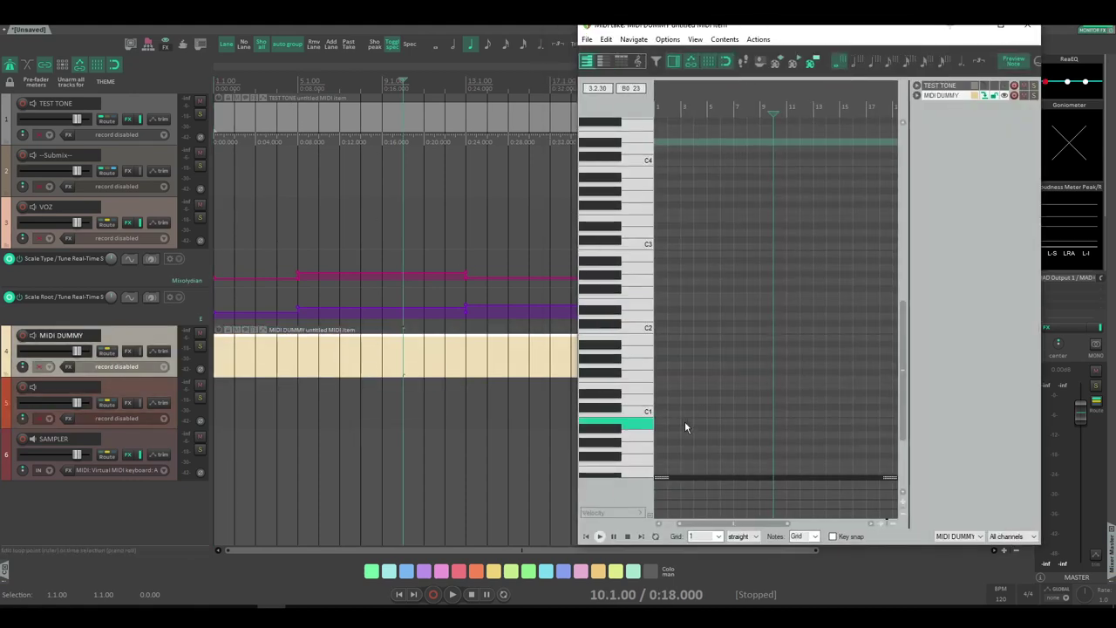
{"action": "left_click", "coordinate": [614, 518]}
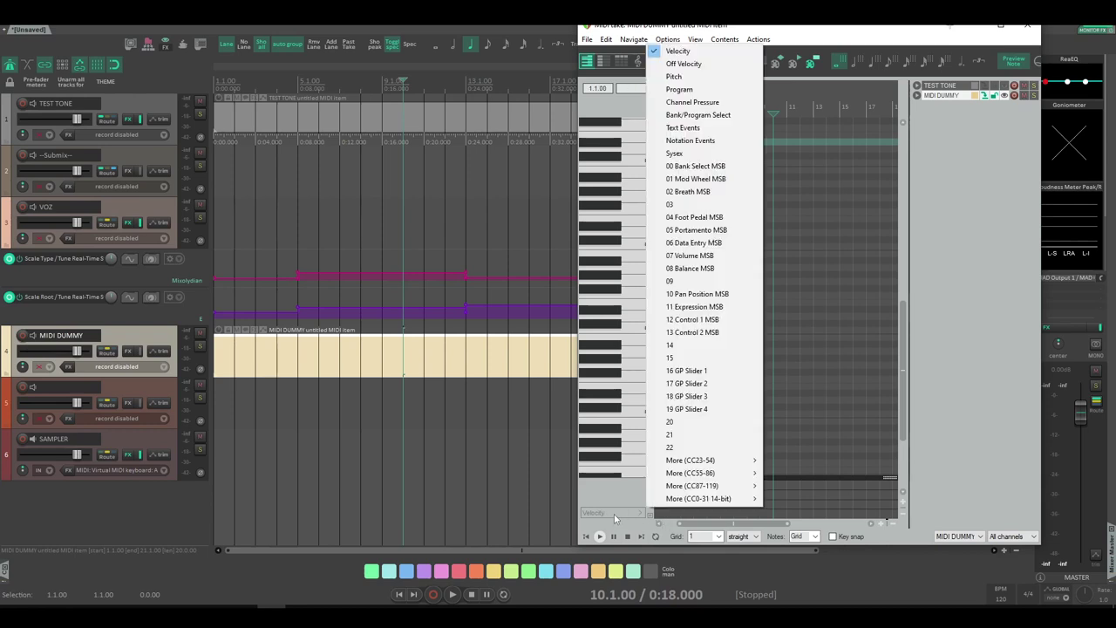
{"action": "mouse_move", "coordinate": [732, 488]}
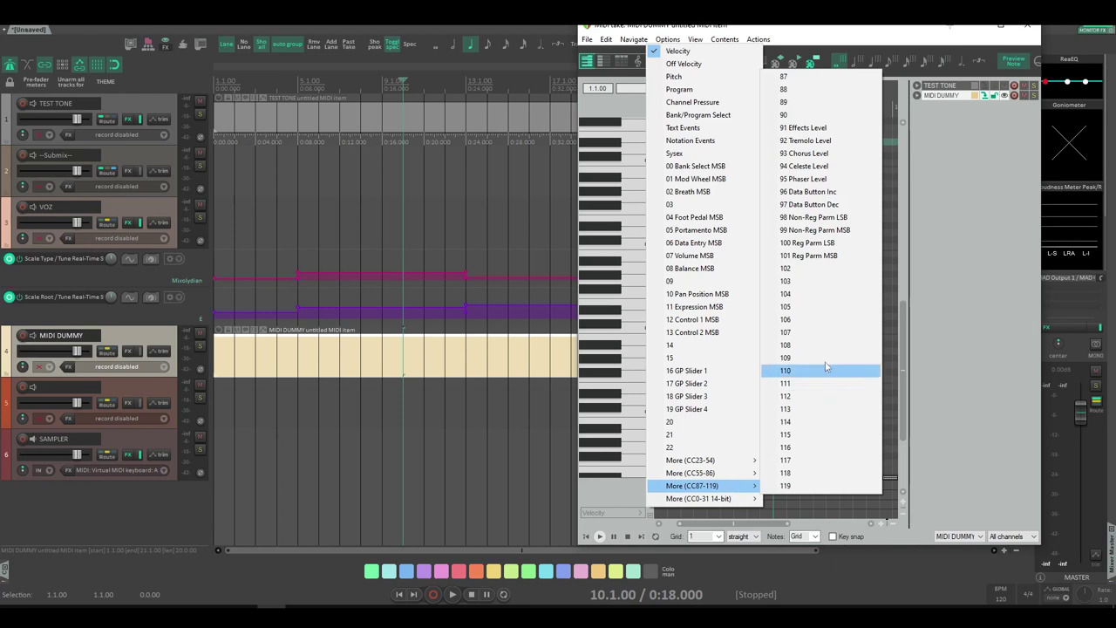
{"action": "left_click", "coordinate": [808, 77]}
{"action": "left_click", "coordinate": [651, 519]}
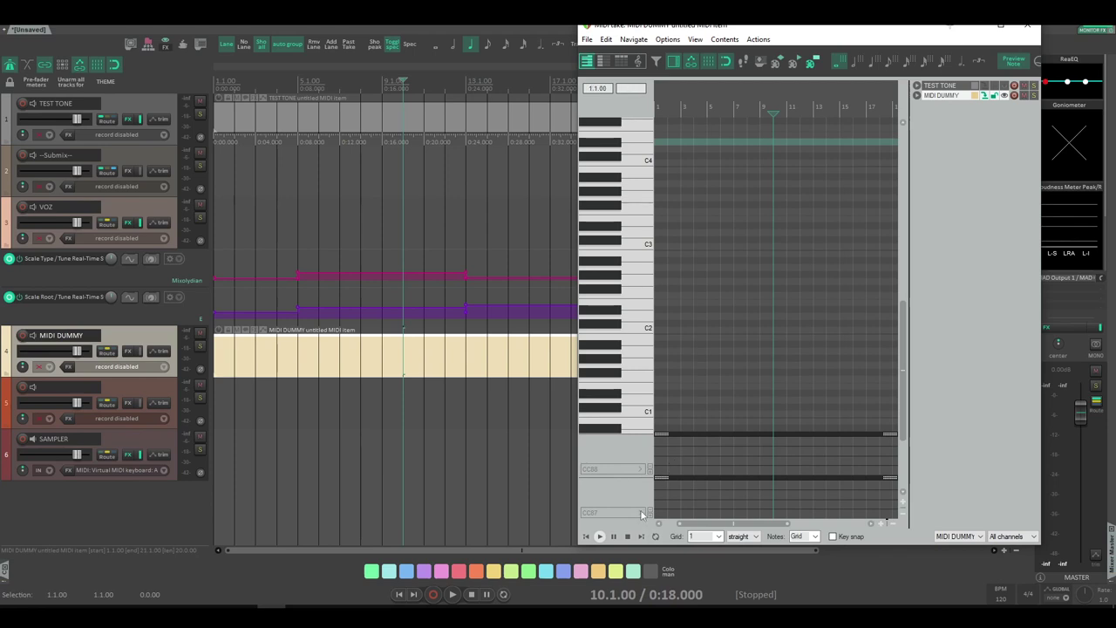
Select the VOZ track's Scale Type envelope and view the commands offered by the SWS extension.
{"action": "left_click", "coordinate": [140, 279]}
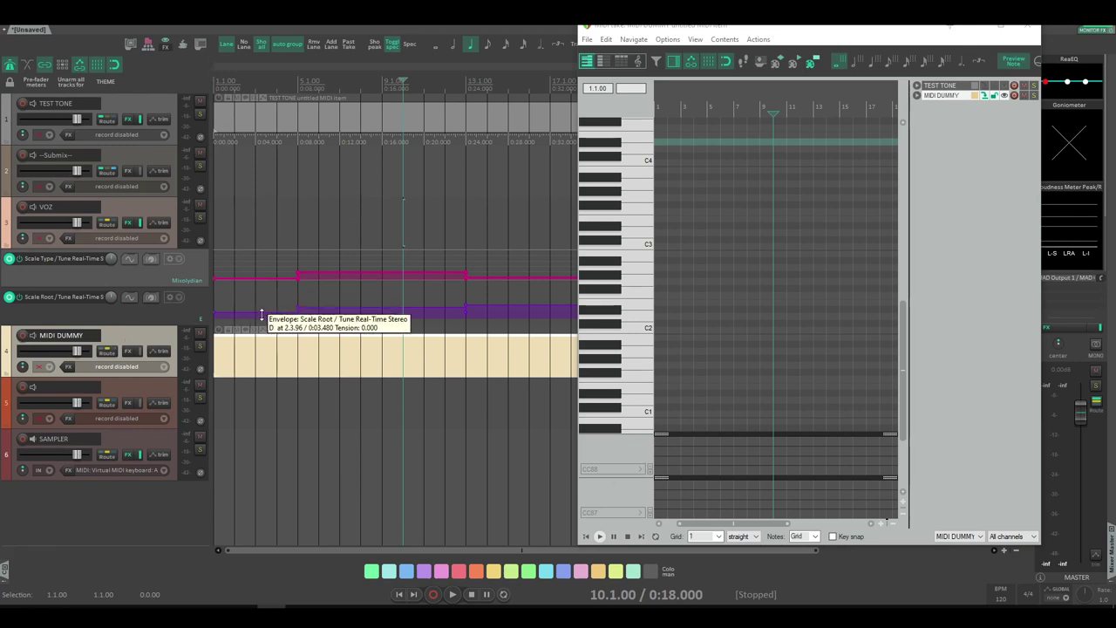
{"action": "left_click", "coordinate": [504, 262]}
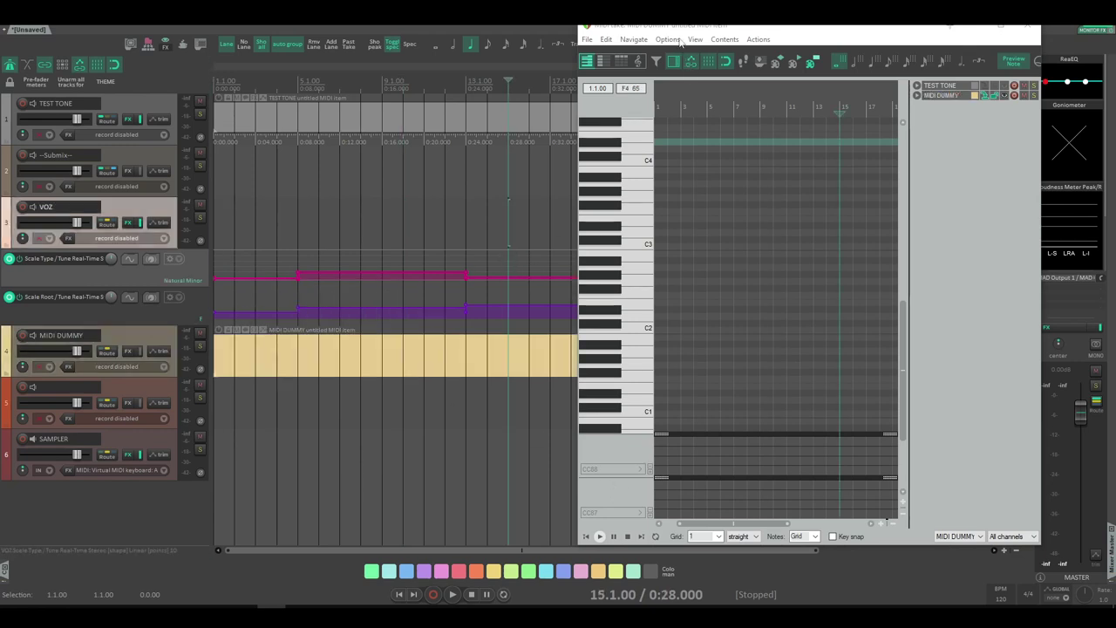
{"action": "left_click", "coordinate": [203, 25]}
{"action": "mouse_move", "coordinate": [187, 26]}
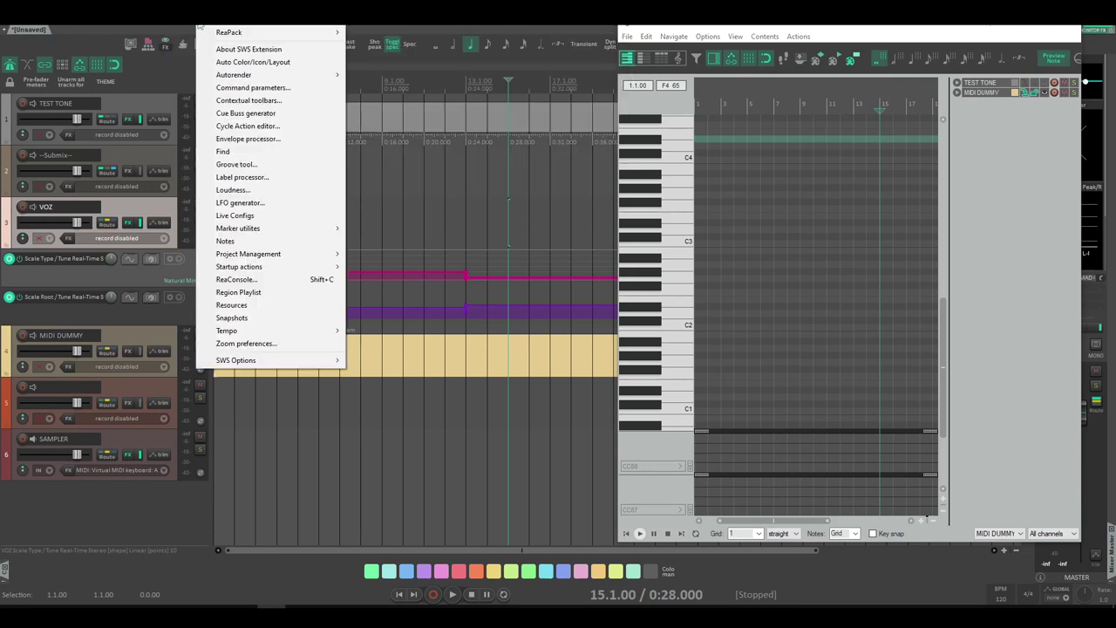
{"action": "left_click", "coordinate": [199, 26]}
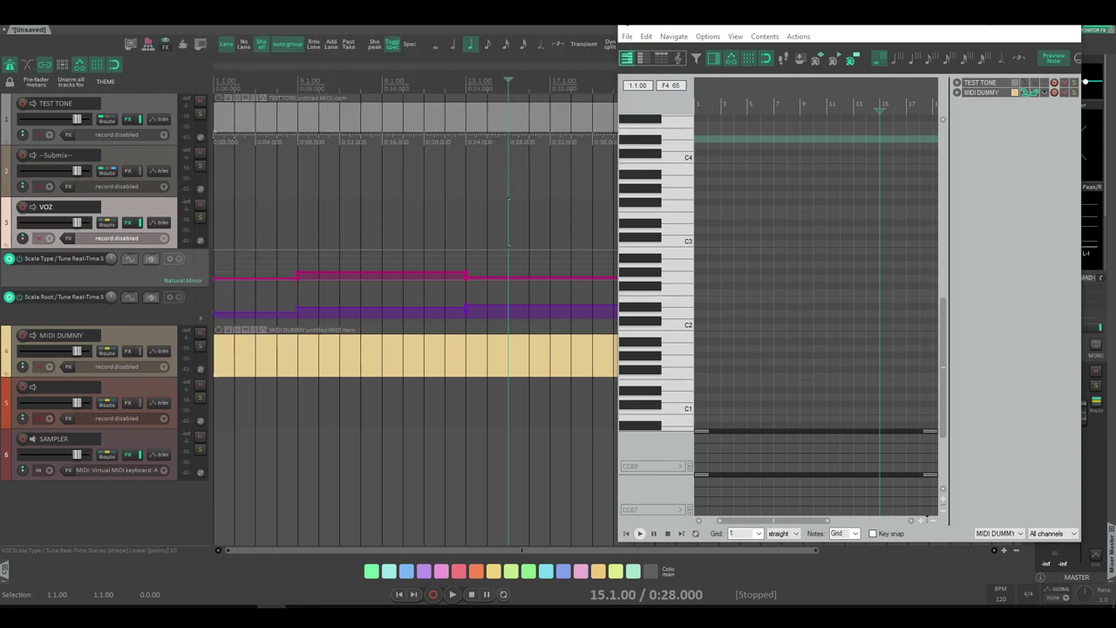
Open the action list and filter it for "convert select" to find the SWS envelope-to-CC conversion actions.
{"action": "left_click", "coordinate": [199, 26]}
{"action": "left_click", "coordinate": [189, 31]}
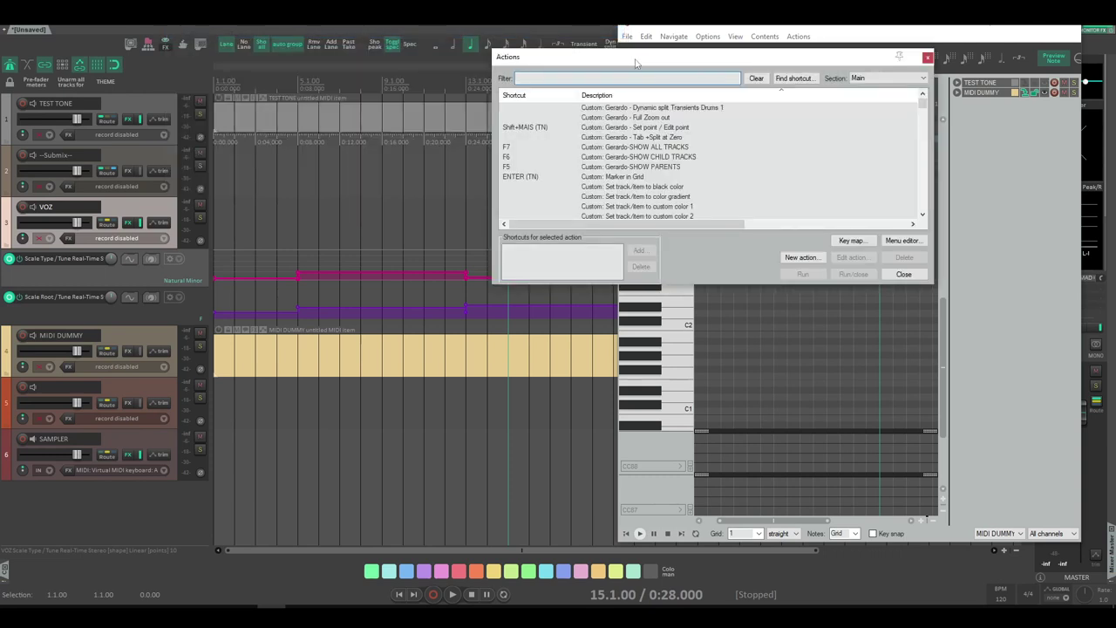
{"action": "left_click_drag", "start_coordinate": [564, 28], "coordinate": [569, 30]}
{"action": "type", "text": "c"}
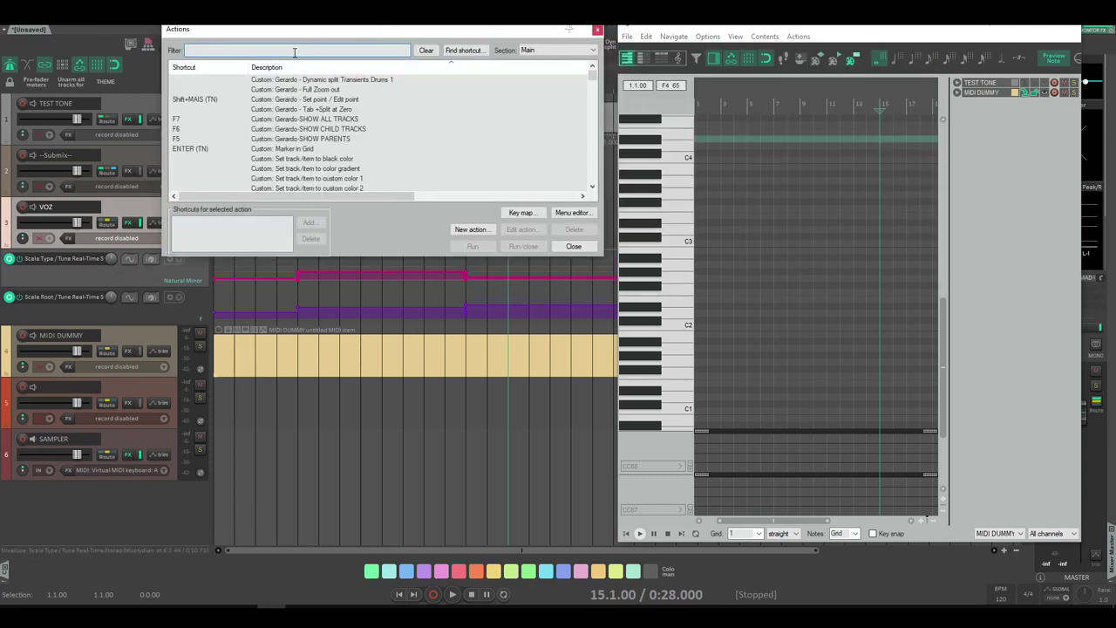
{"action": "type", "text": "onvert select"}
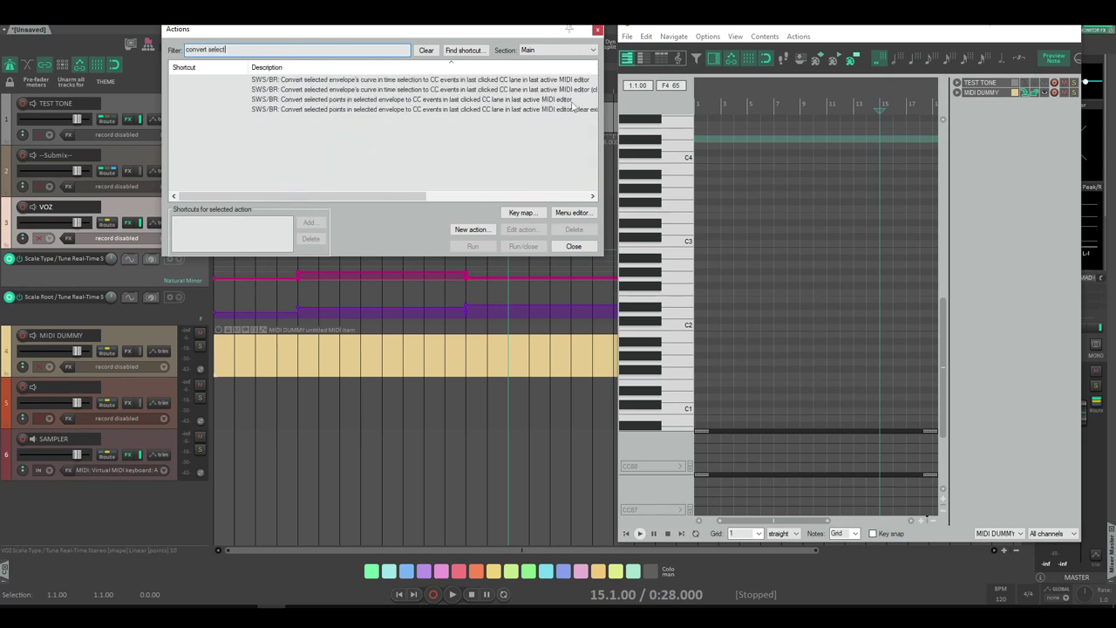
Widen the action list, reveal the full action descriptions, and reposition it clear of the envelope lanes.
{"action": "left_click_drag", "start_coordinate": [609, 115], "coordinate": [689, 114]}
{"action": "left_click_drag", "start_coordinate": [590, 28], "coordinate": [540, 19]}
{"action": "left_click_drag", "start_coordinate": [252, 238], "coordinate": [287, 237]}
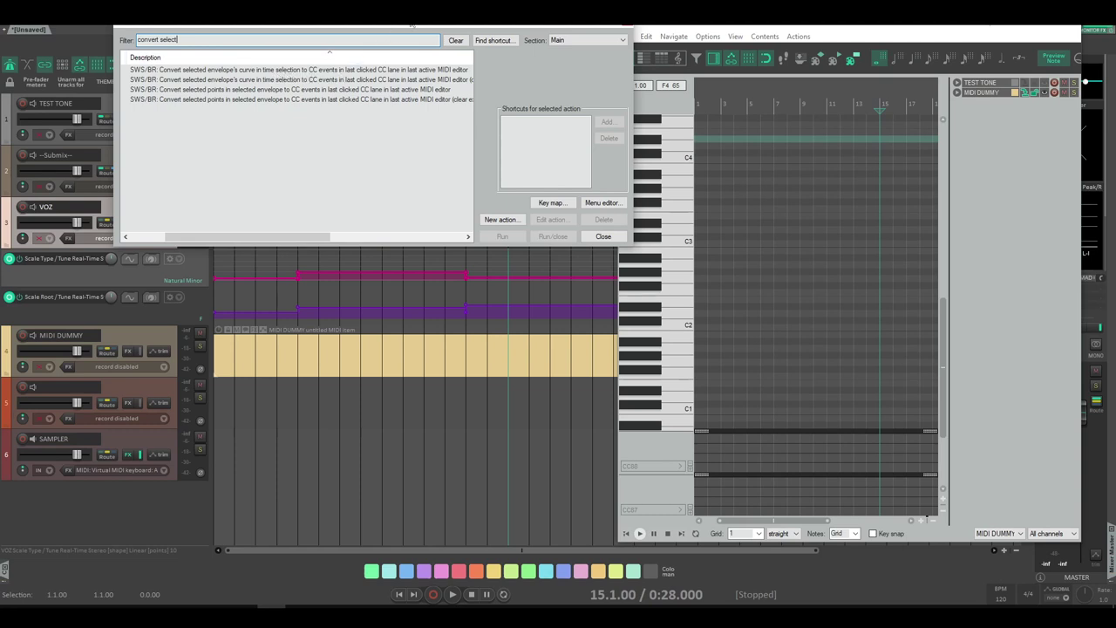
{"action": "left_click_drag", "start_coordinate": [412, 26], "coordinate": [402, 21]}
{"action": "scroll", "coordinate": [459, 299], "scroll_direction": "down", "scroll_amount": 1}
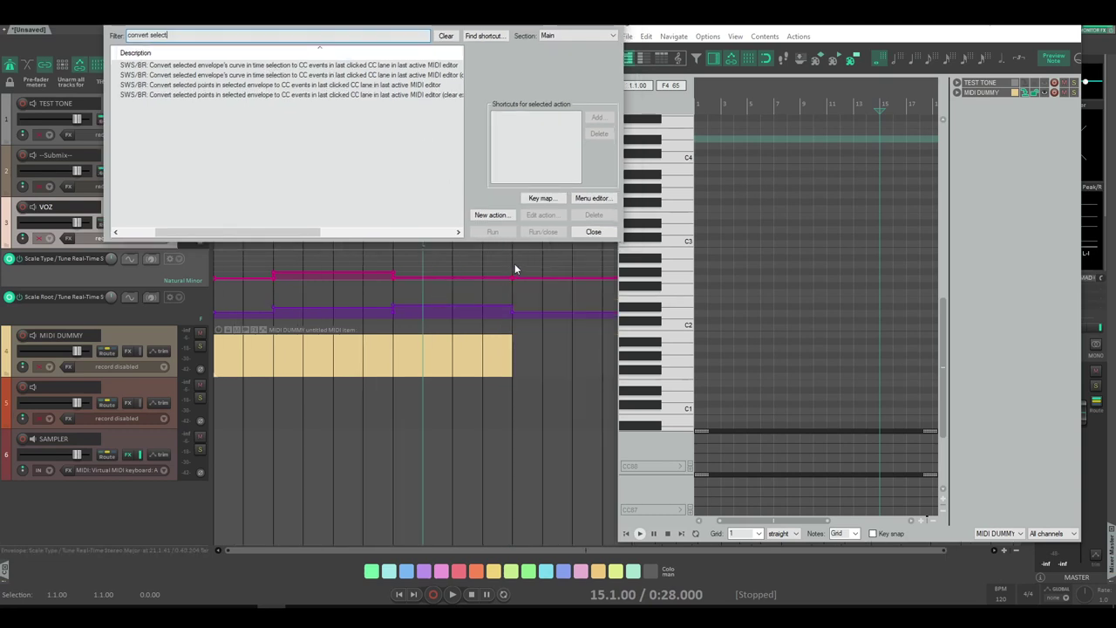
Try to convert the Scale Type envelope's curve into CC events with the SWS/BR time-selection action.
{"action": "left_click_drag", "start_coordinate": [523, 259], "coordinate": [205, 288]}
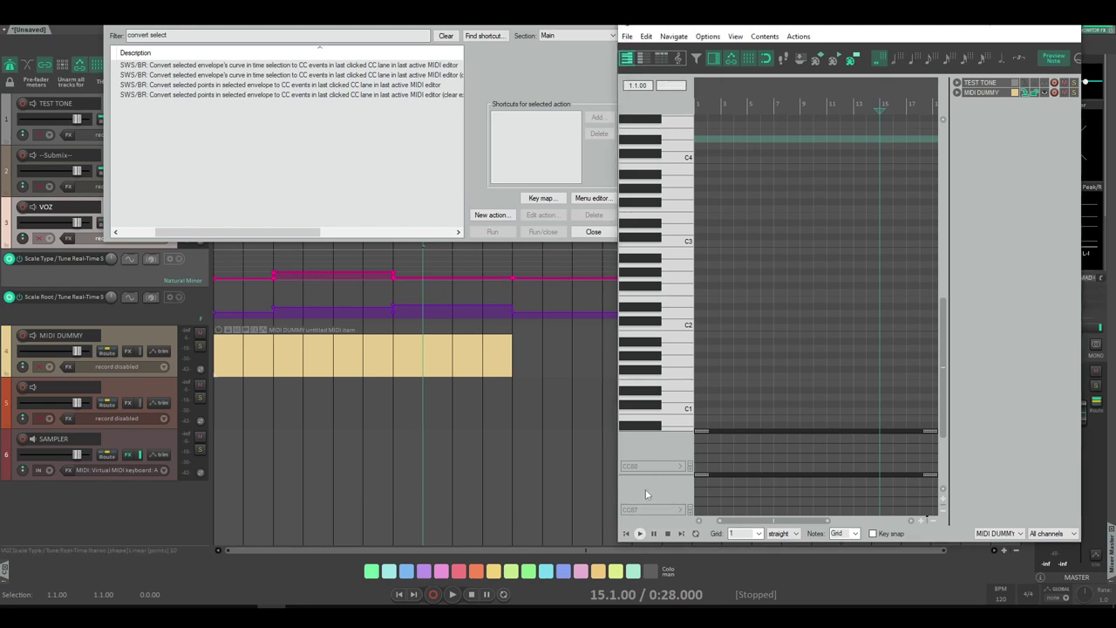
{"action": "left_click", "coordinate": [297, 67]}
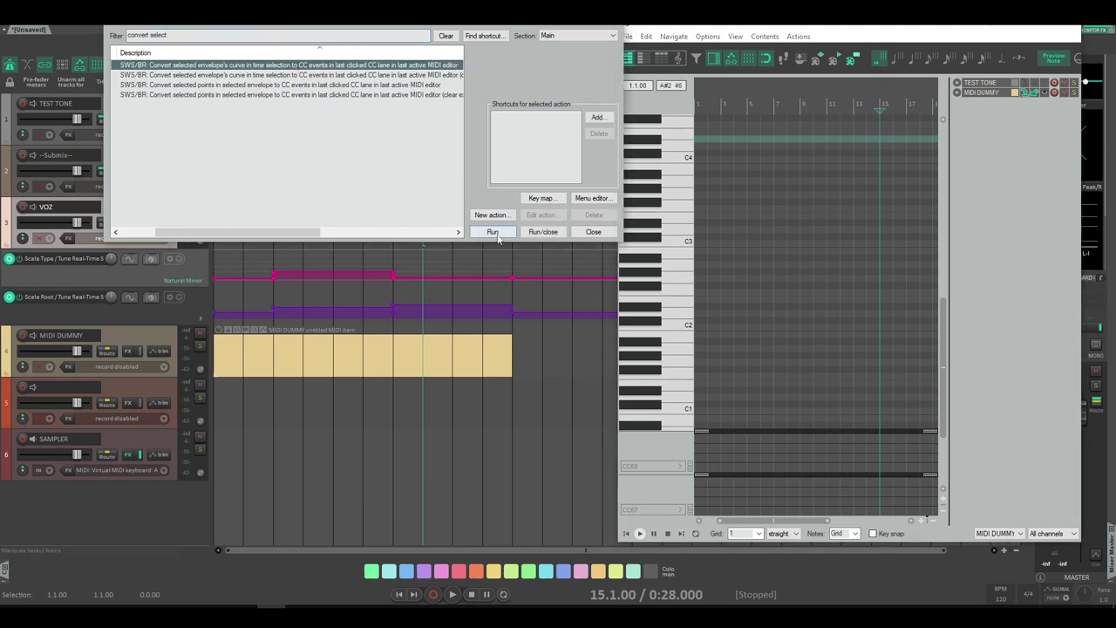
{"action": "left_click", "coordinate": [496, 234]}
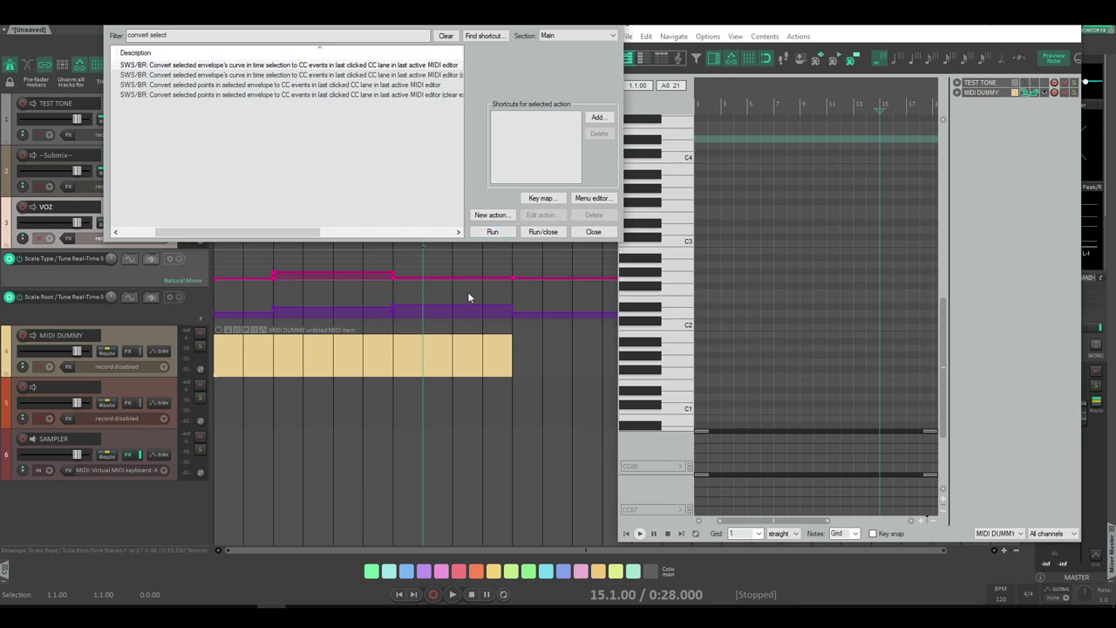
Set a time selection from bar 1 to bar 21, moving the action list out of the way and back.
{"action": "left_click", "coordinate": [533, 269]}
{"action": "left_click_drag", "start_coordinate": [493, 17], "coordinate": [832, 78]}
{"action": "left_click_drag", "start_coordinate": [479, 77], "coordinate": [638, 113]}
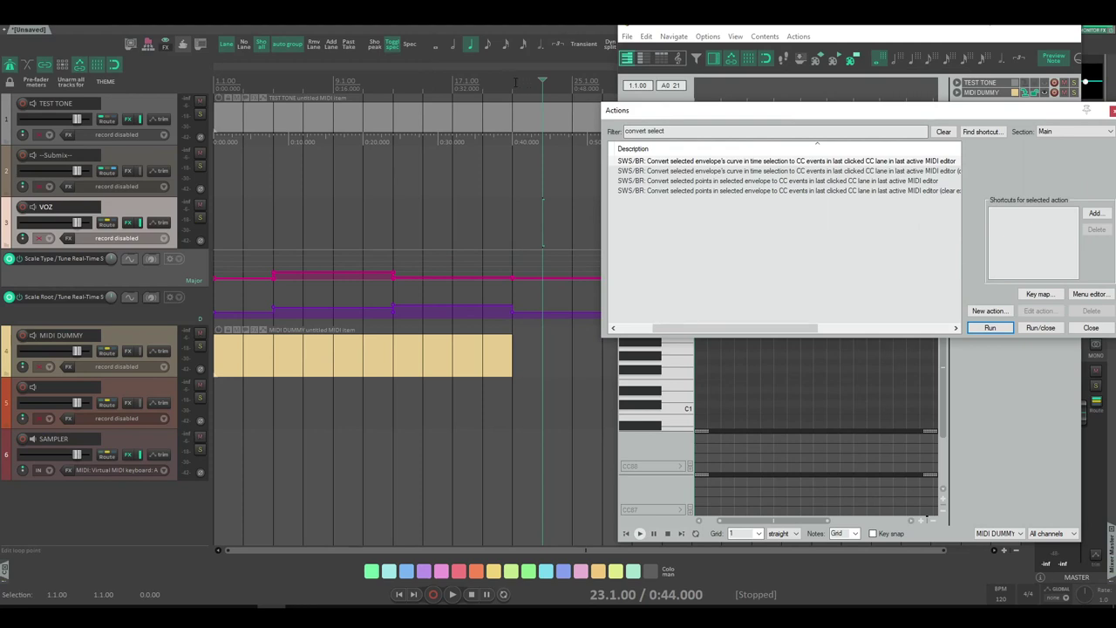
{"action": "left_click_drag", "start_coordinate": [516, 83], "coordinate": [217, 84]}
{"action": "left_click_drag", "start_coordinate": [737, 110], "coordinate": [224, 39]}
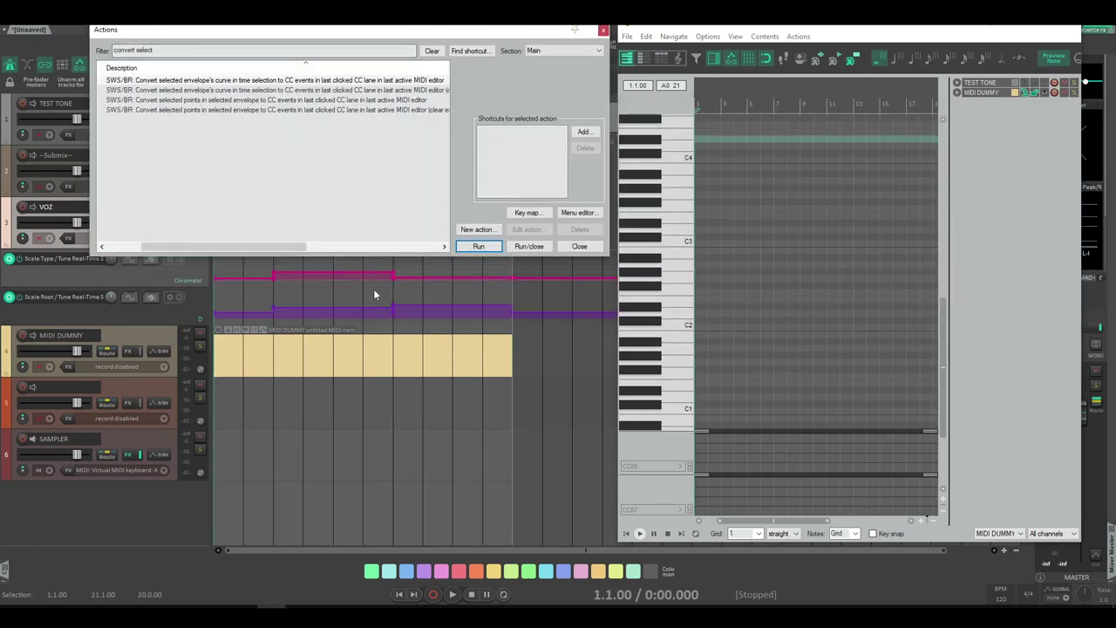
Convert the Scale Type envelope's curve within the time selection into CC events in the CC87 lane.
{"action": "left_click_drag", "start_coordinate": [519, 265], "coordinate": [207, 287]}
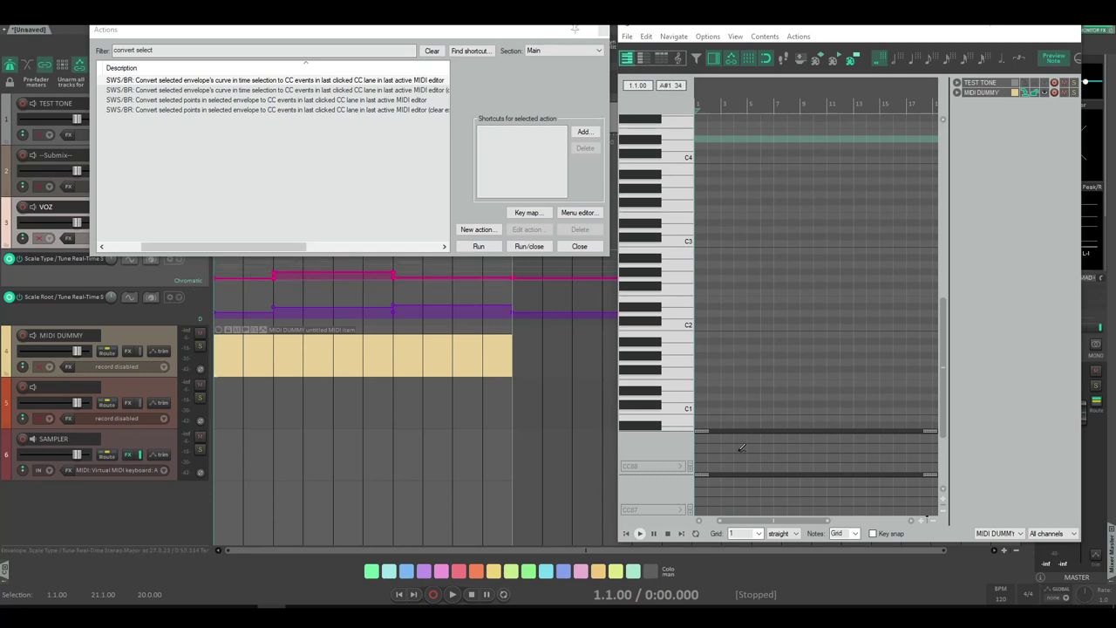
{"action": "left_click", "coordinate": [657, 490]}
{"action": "left_click", "coordinate": [302, 35]}
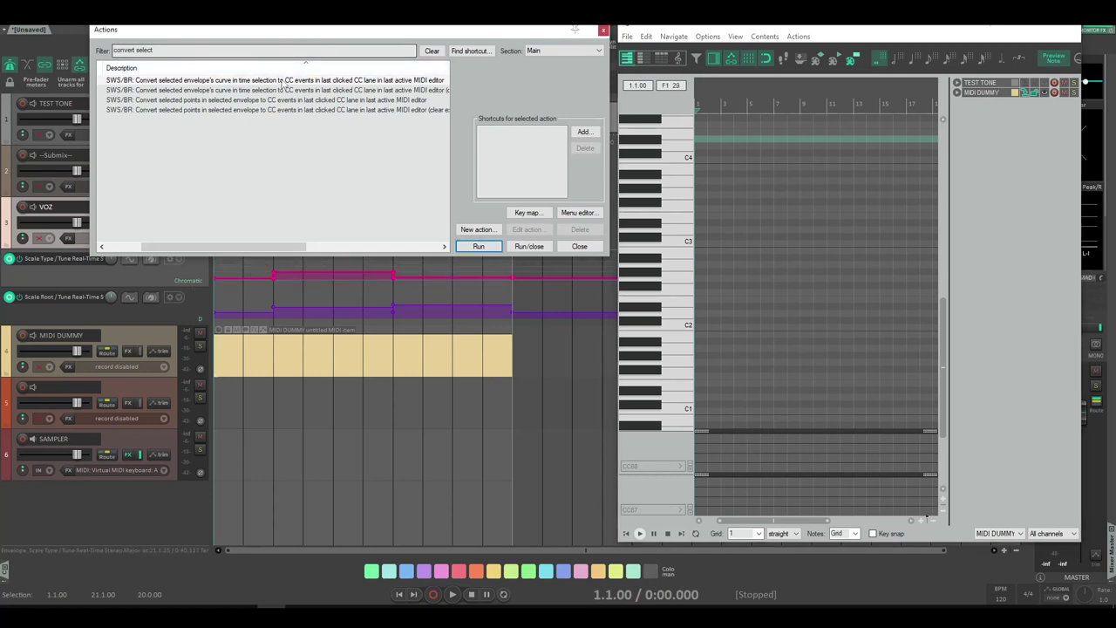
{"action": "left_click", "coordinate": [284, 85]}
{"action": "left_click", "coordinate": [479, 246]}
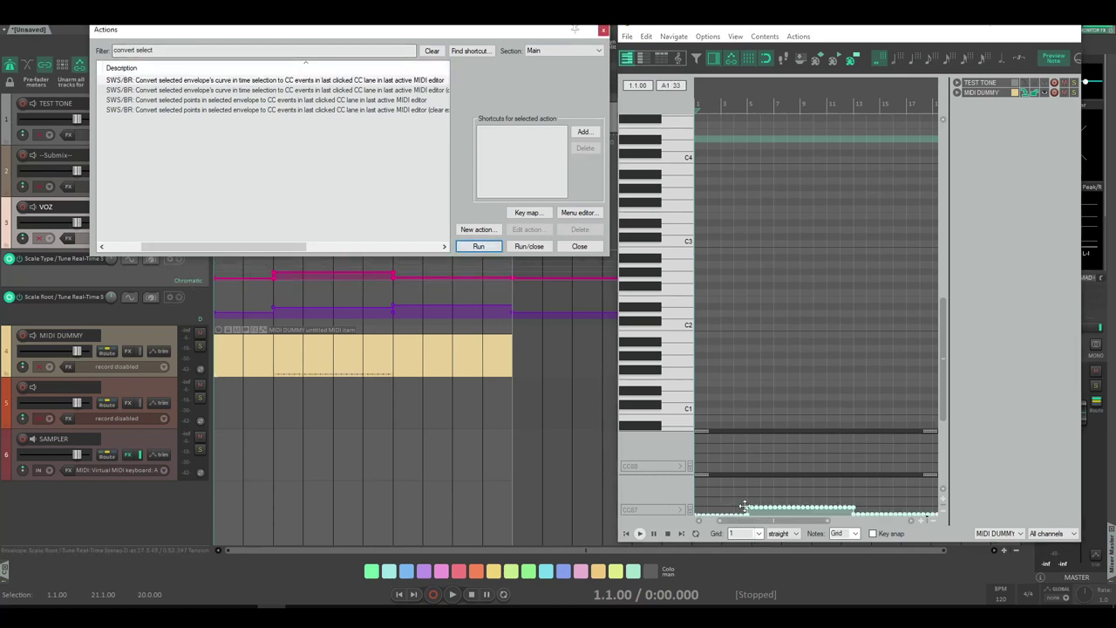
Convert the Scale Root envelope's curve within the time selection into CC events in the CC88 lane.
{"action": "left_click_drag", "start_coordinate": [521, 305], "coordinate": [208, 325]}
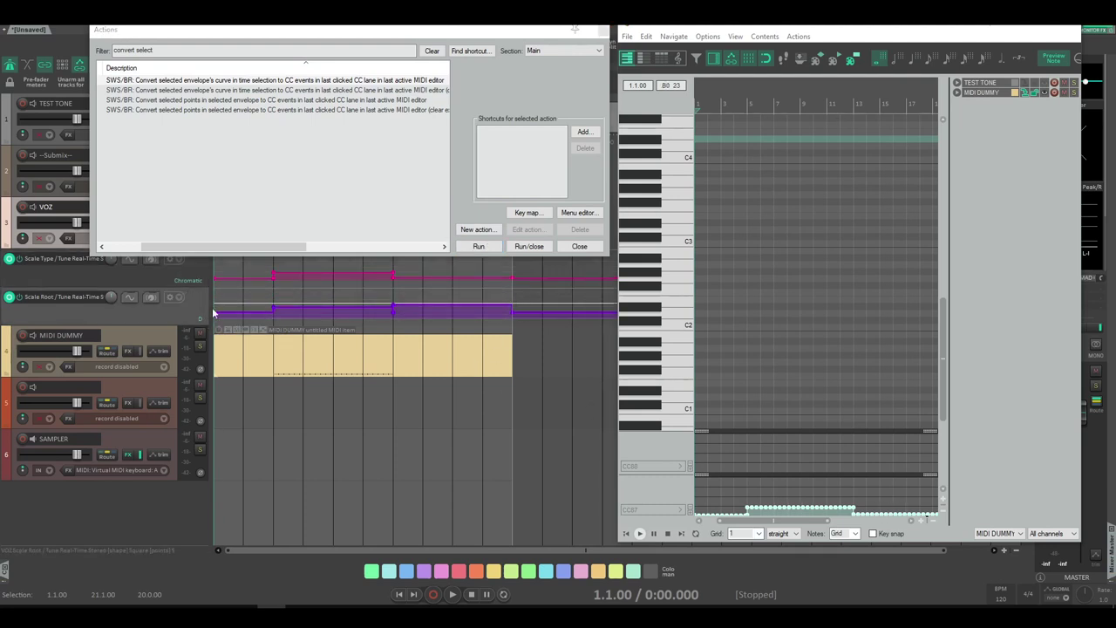
{"action": "left_click", "coordinate": [347, 81]}
{"action": "left_click", "coordinate": [485, 247]}
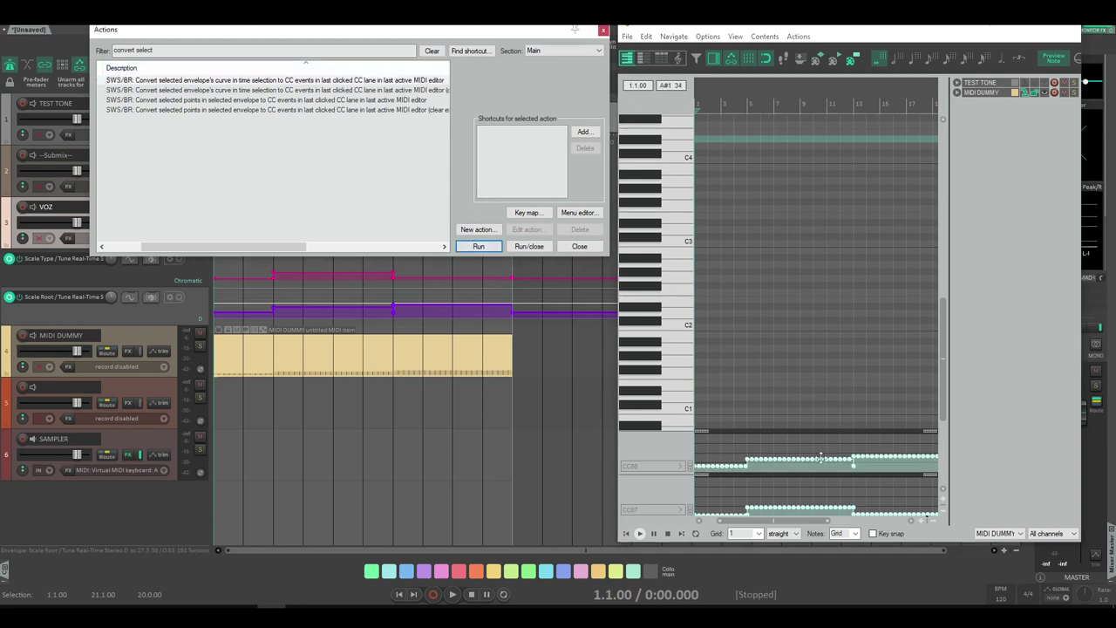
{"action": "left_click_drag", "start_coordinate": [827, 521], "coordinate": [859, 523]}
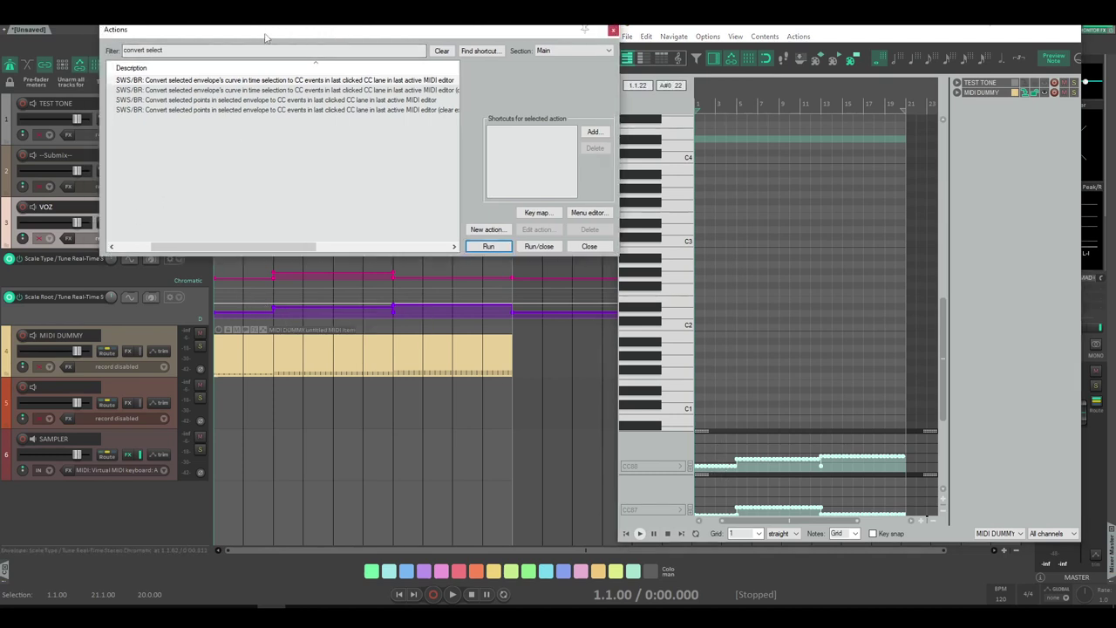
{"action": "left_click_drag", "start_coordinate": [265, 35], "coordinate": [236, 32]}
{"action": "left_click", "coordinate": [239, 47]}
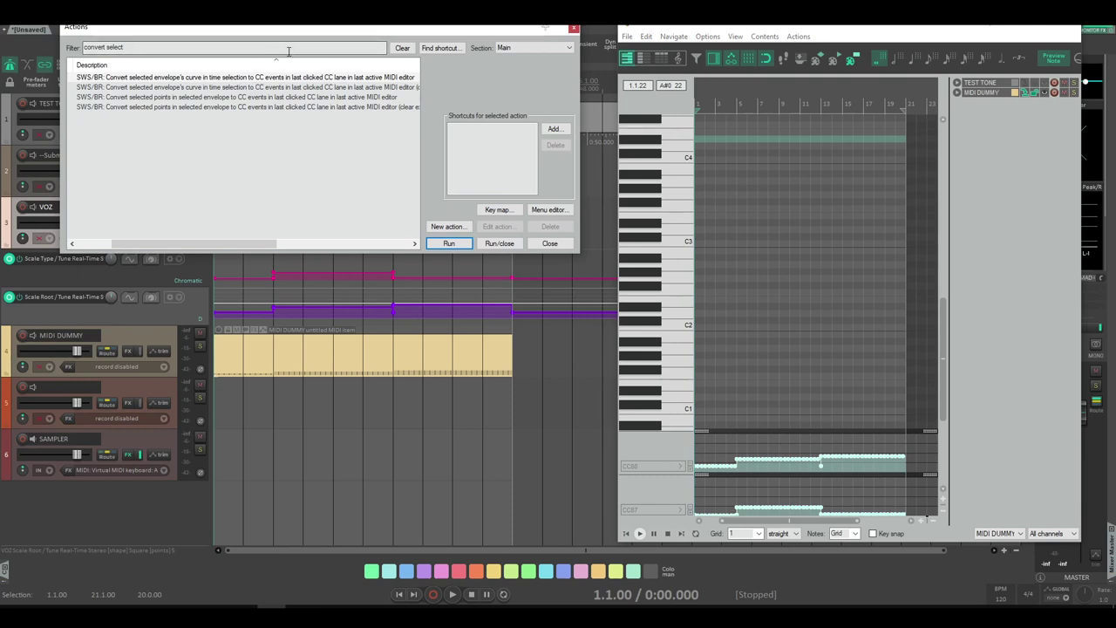
{"action": "mouse_move", "coordinate": [364, 35]}
{"action": "left_mouse_down"}
{"action": "mouse_move", "coordinate": [340, 31]}
{"action": "mouse_move", "coordinate": [358, 29]}
{"action": "left_mouse_up"}
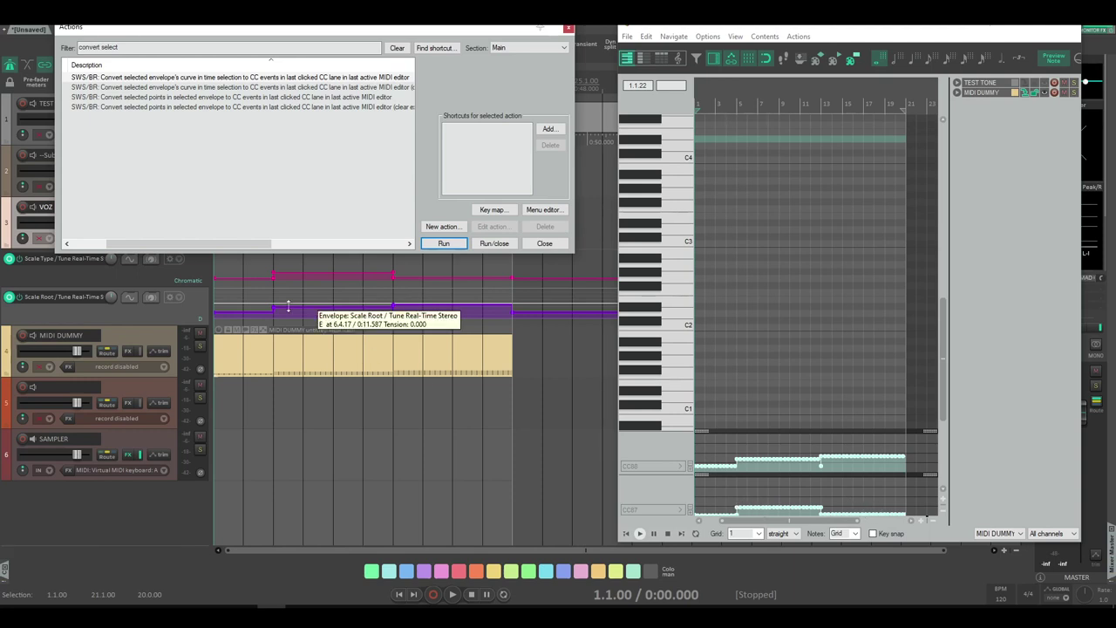
{"action": "left_click", "coordinate": [182, 278]}
{"action": "left_click", "coordinate": [189, 309]}
{"action": "left_click", "coordinate": [193, 280]}
{"action": "left_click", "coordinate": [195, 304]}
{"action": "left_click", "coordinate": [194, 278]}
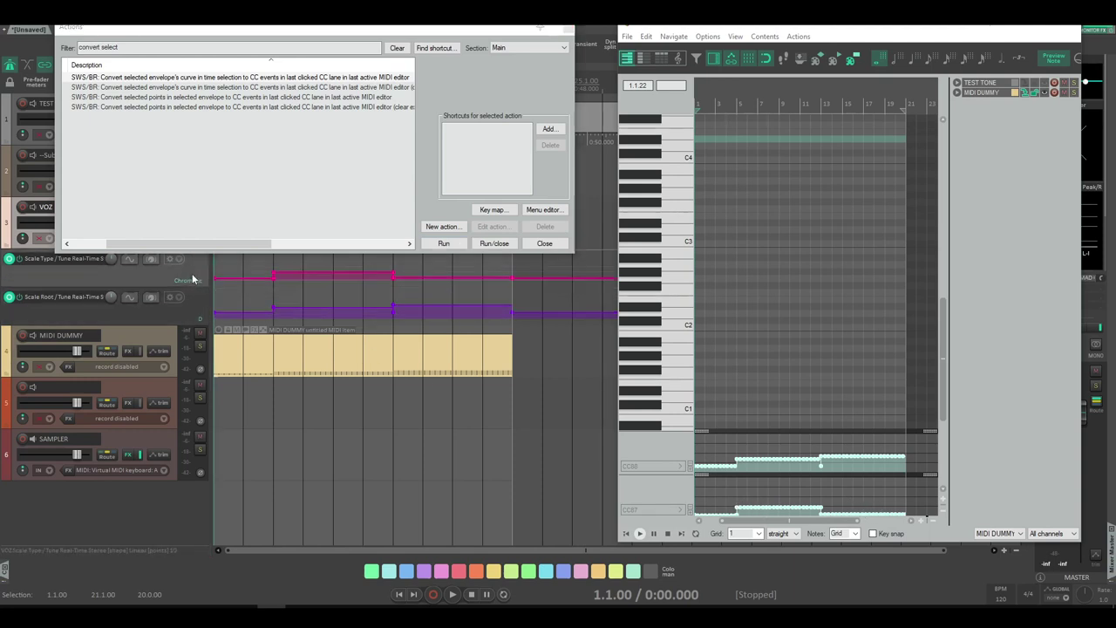
{"action": "left_click", "coordinate": [188, 305]}
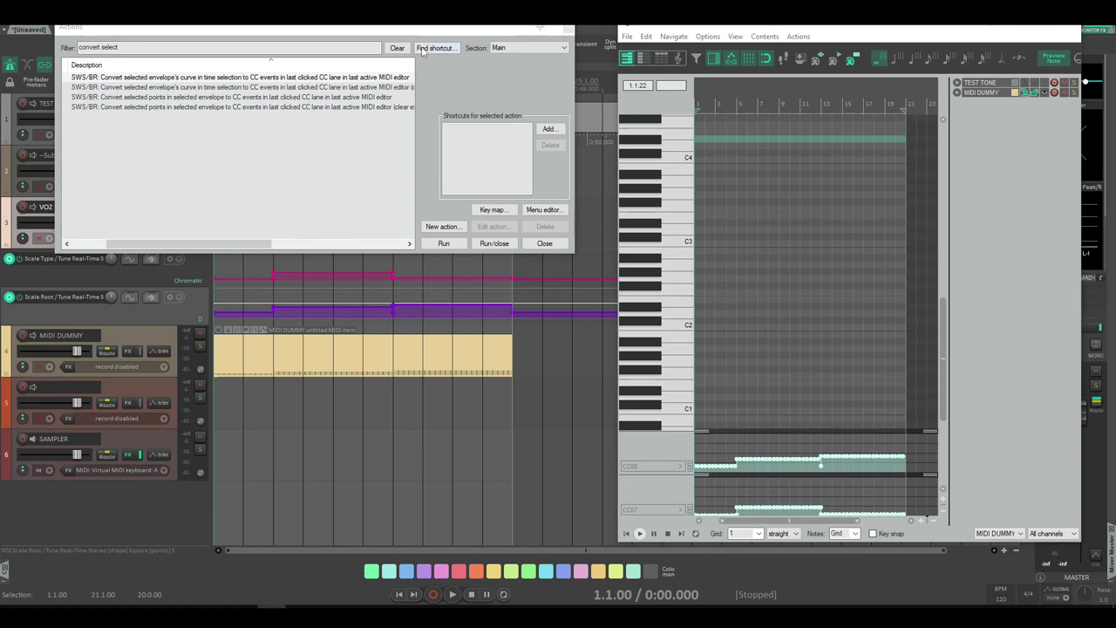
{"action": "left_click_drag", "start_coordinate": [436, 29], "coordinate": [469, 20]}
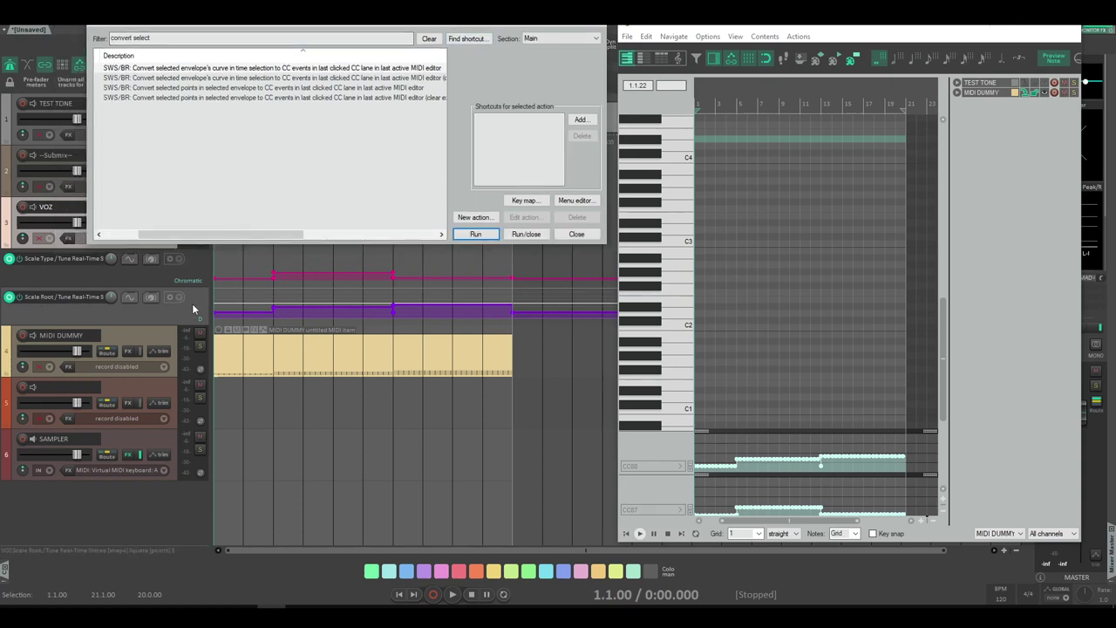
{"action": "left_click", "coordinate": [191, 275]}
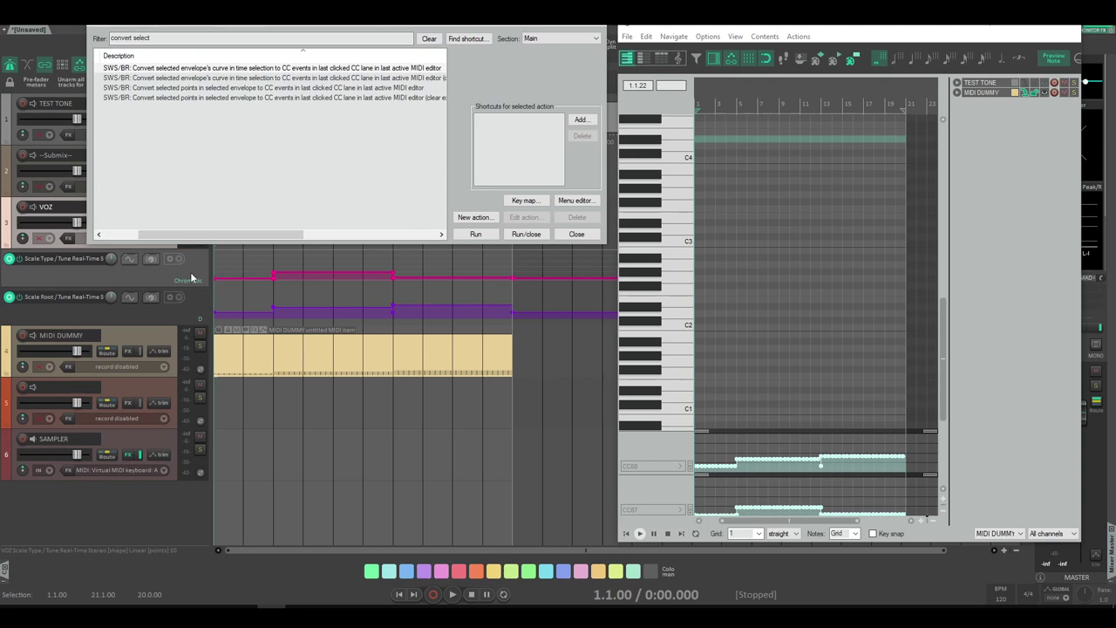
{"action": "left_click", "coordinate": [199, 296]}
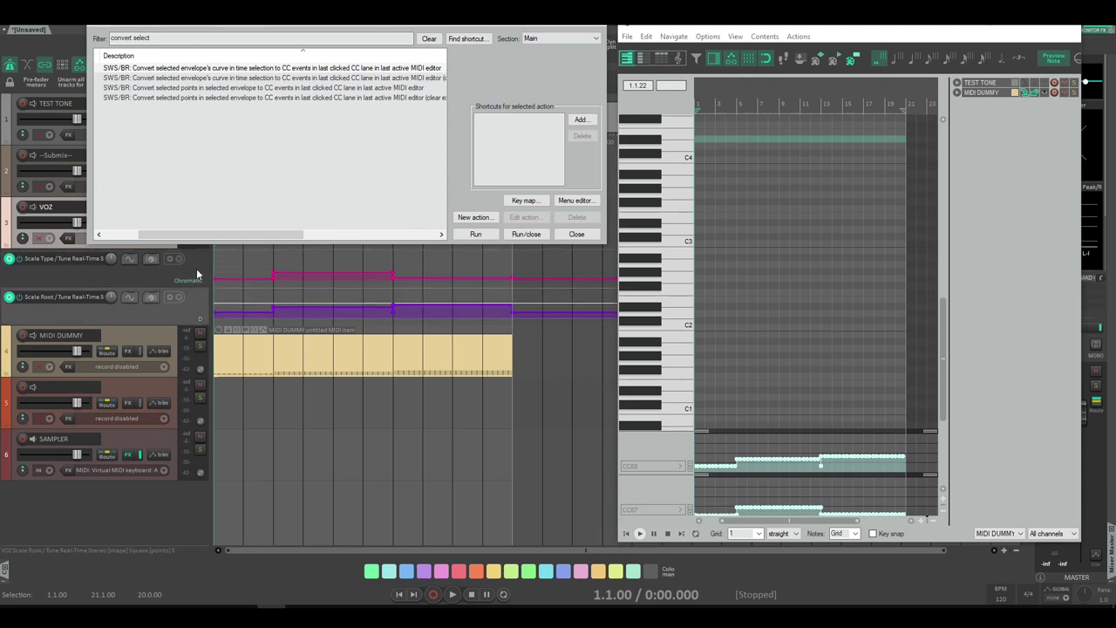
{"action": "left_click", "coordinate": [197, 270]}
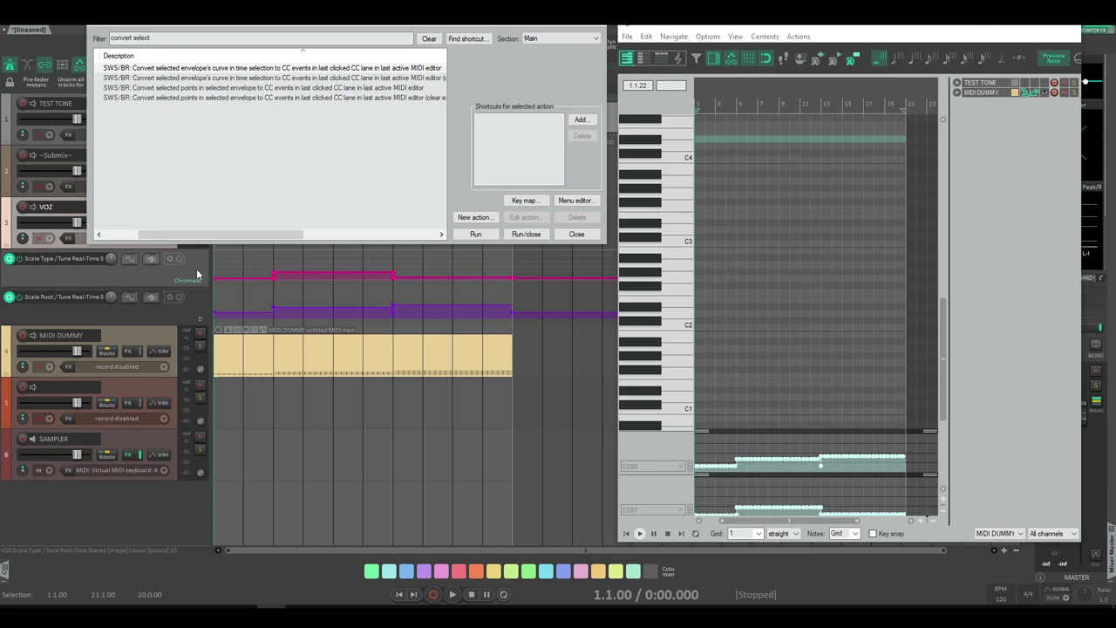